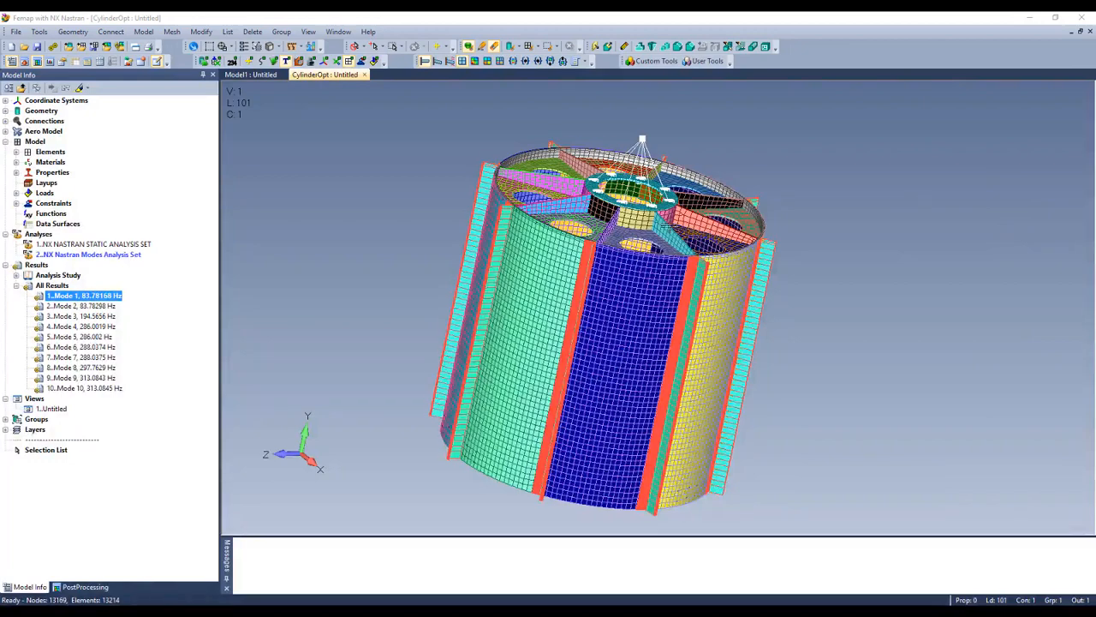
Step: Orbit and zoom the cylinder model to inspect it from several sides
mouse_move(633, 291)
middle_mouse_down()
mouse_move(650, 347)
mouse_move(639, 306)
middle_mouse_up()
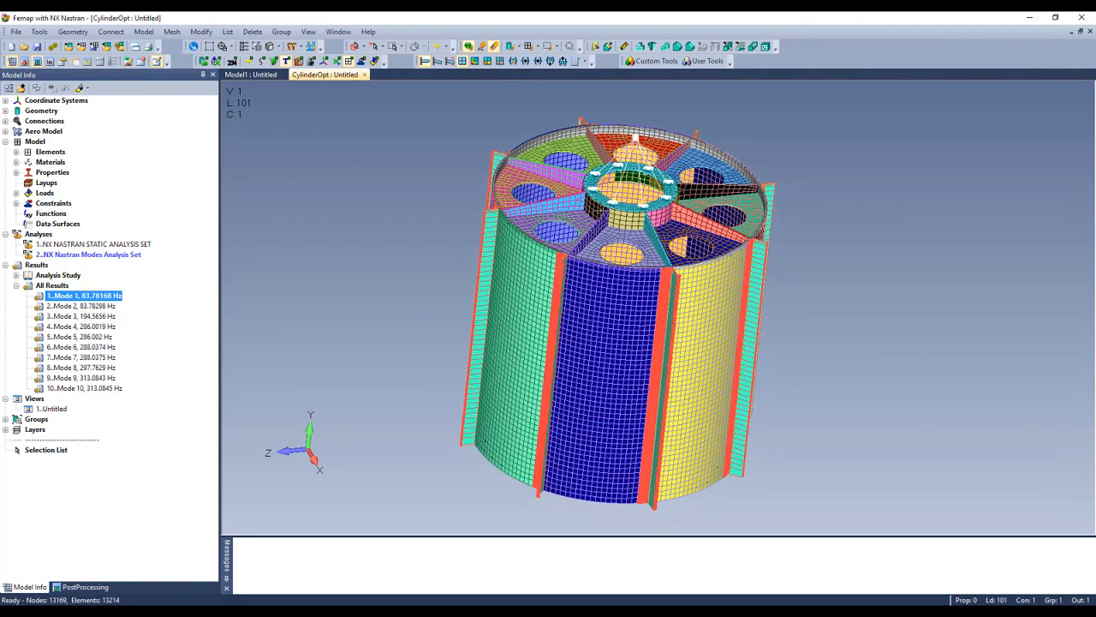
mouse_move(612, 204)
middle_mouse_down()
mouse_move(620, 242)
mouse_move(614, 202)
middle_mouse_up()
scroll(577, 274, "up", 4)
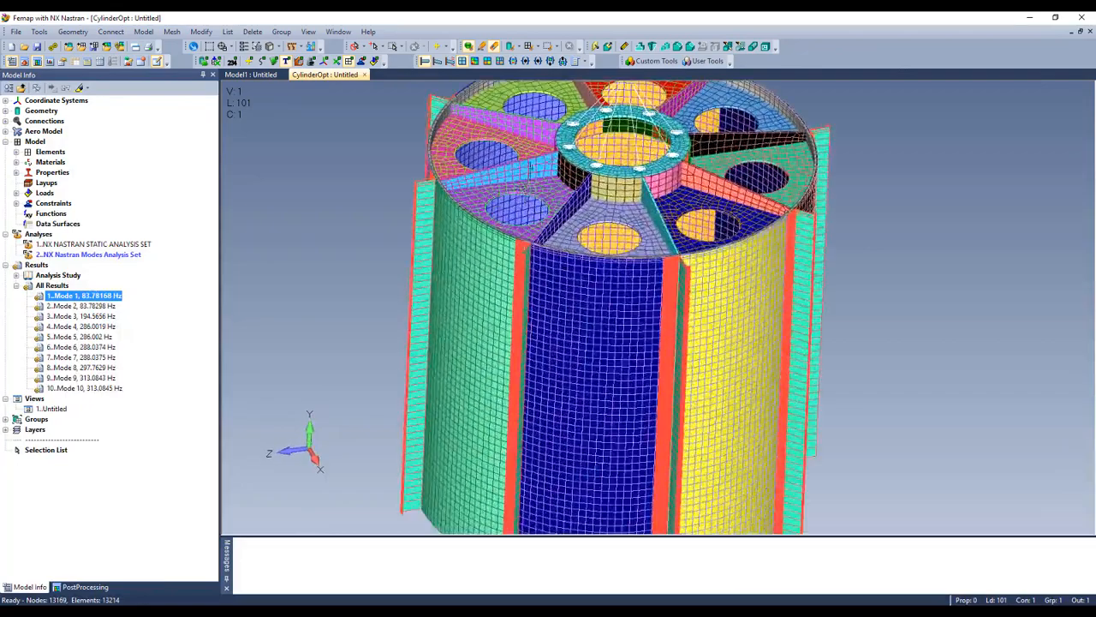
middle_click_drag(529, 175, 558, 208)
scroll(557, 209, "down", 2)
middle_click_drag(495, 245, 495, 250)
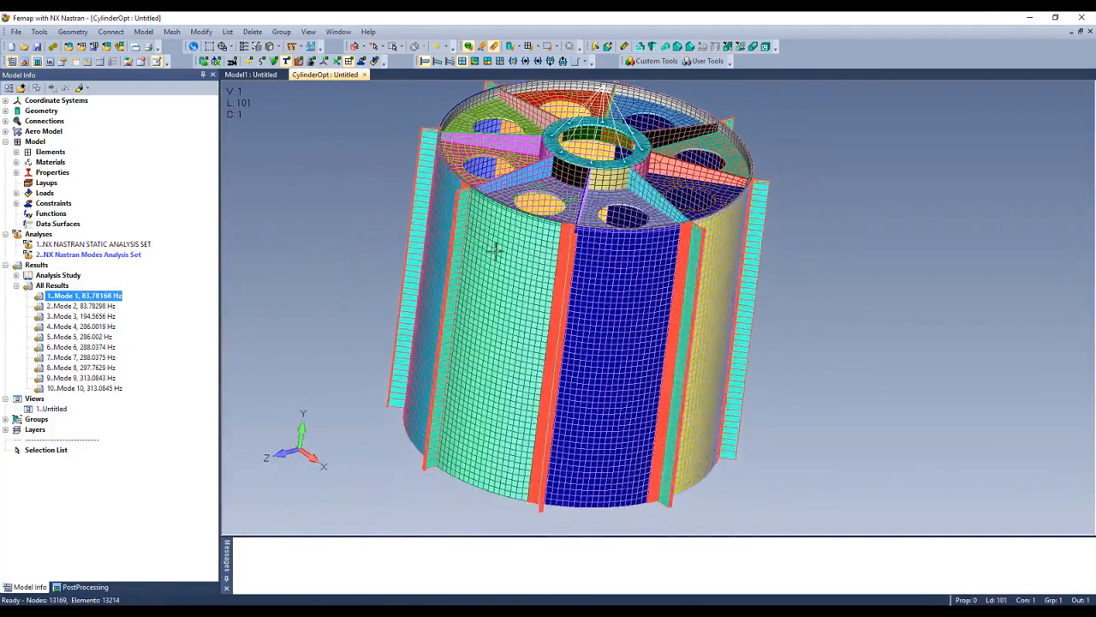
Step: Highlight plate property Groups 1–17 on the cylinder, then activate Mode 1 (83.78168 Hz)
left_click(16, 172)
left_click(81, 203)
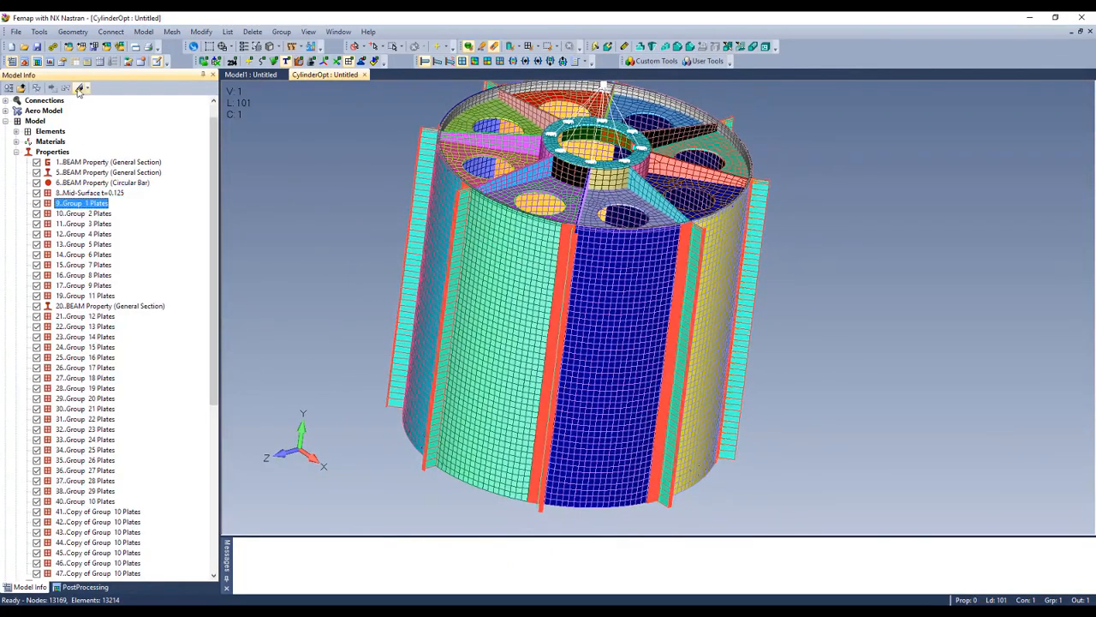
left_click(85, 213)
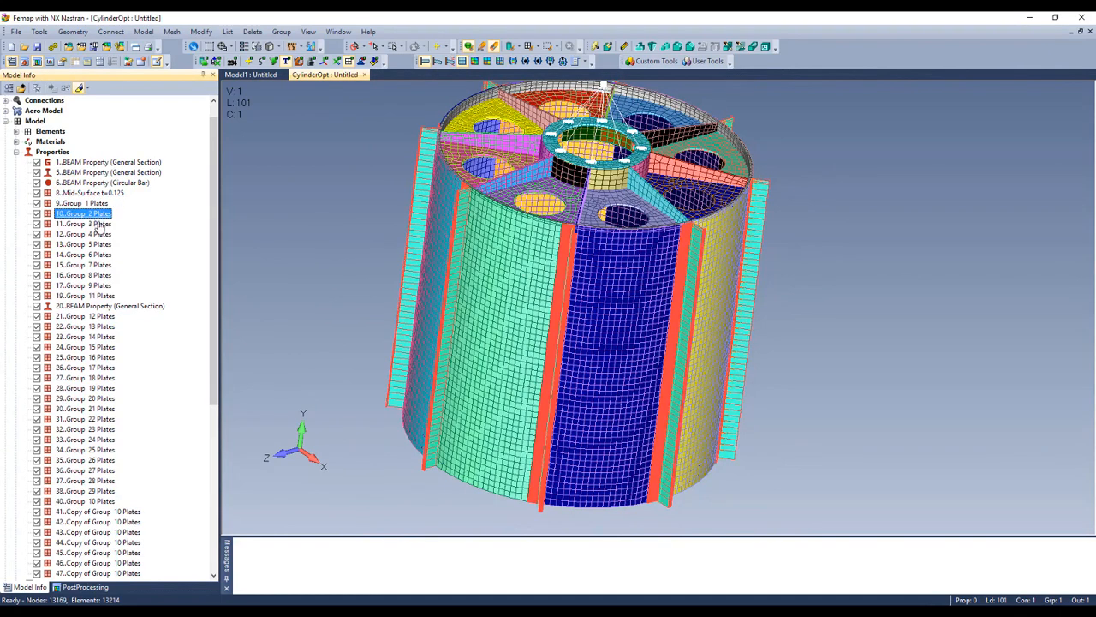
left_click(86, 223)
left_click(86, 233)
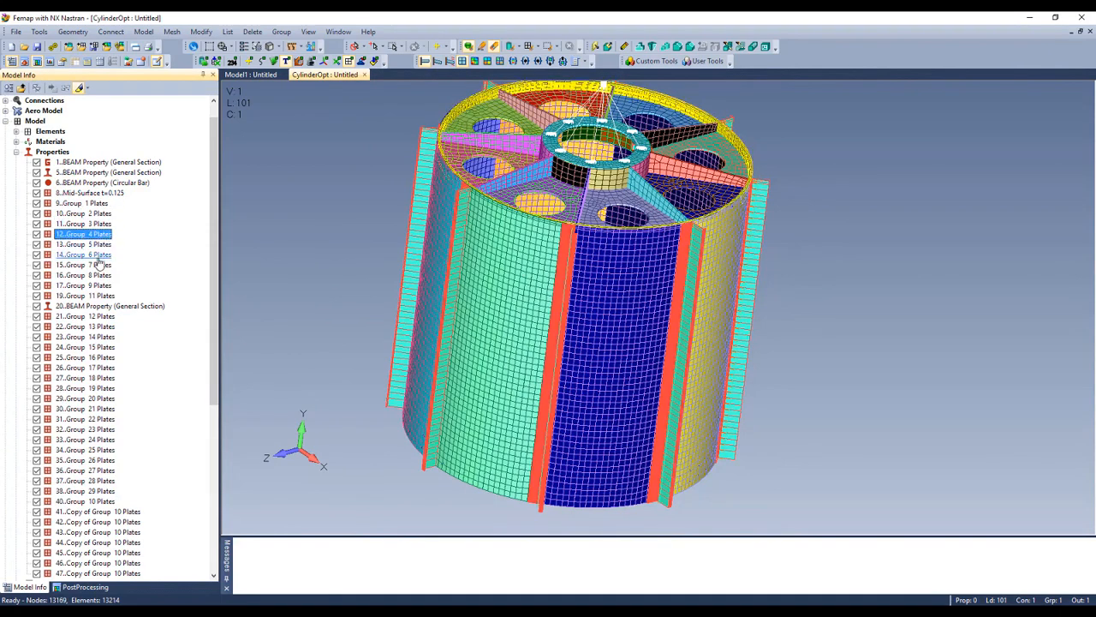
left_click(96, 255)
left_click(99, 265)
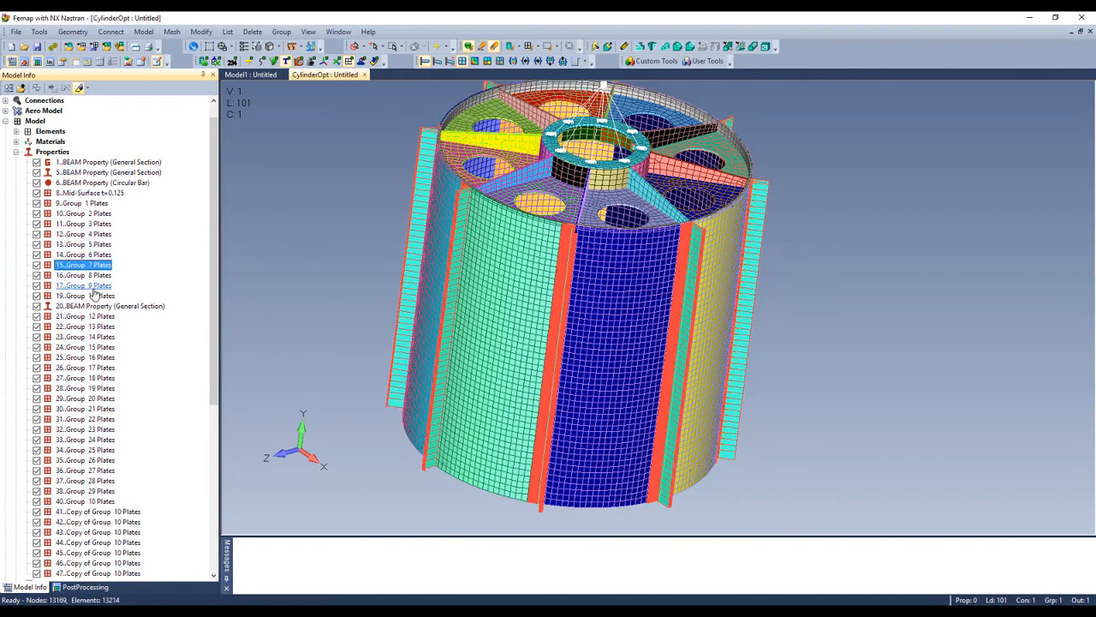
left_click(93, 285)
left_click(89, 336)
left_click(85, 368)
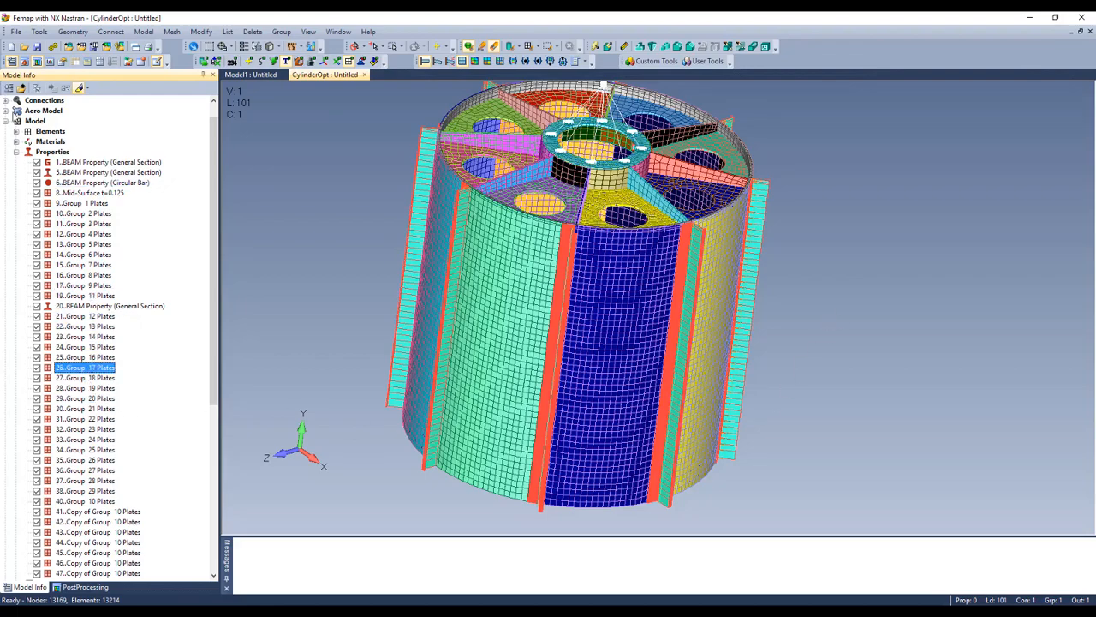
left_click(16, 152)
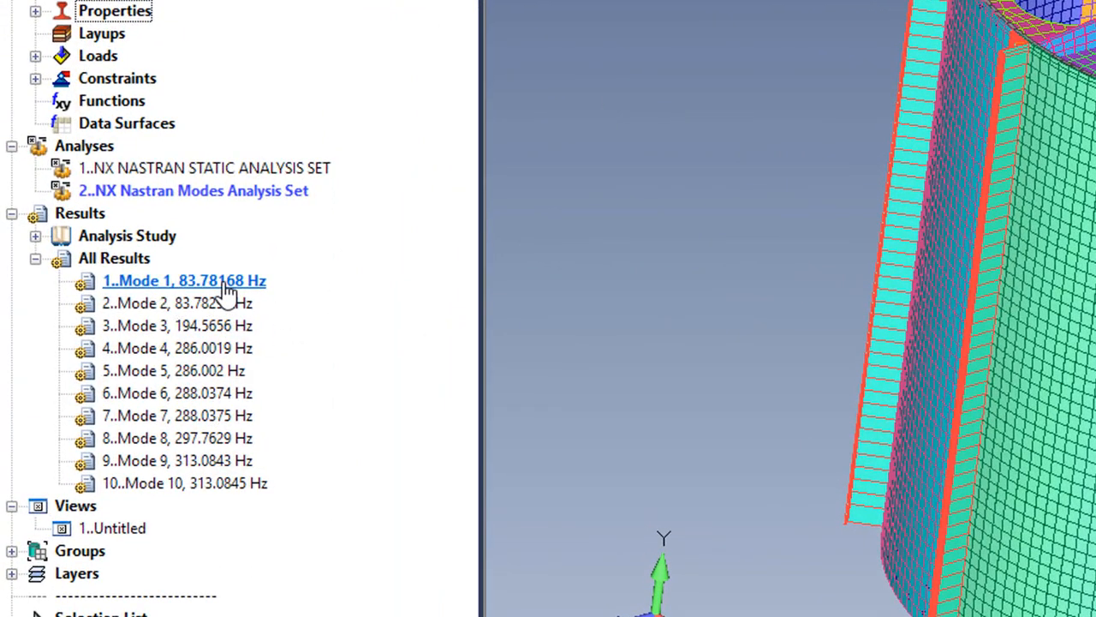
double_click(206, 283)
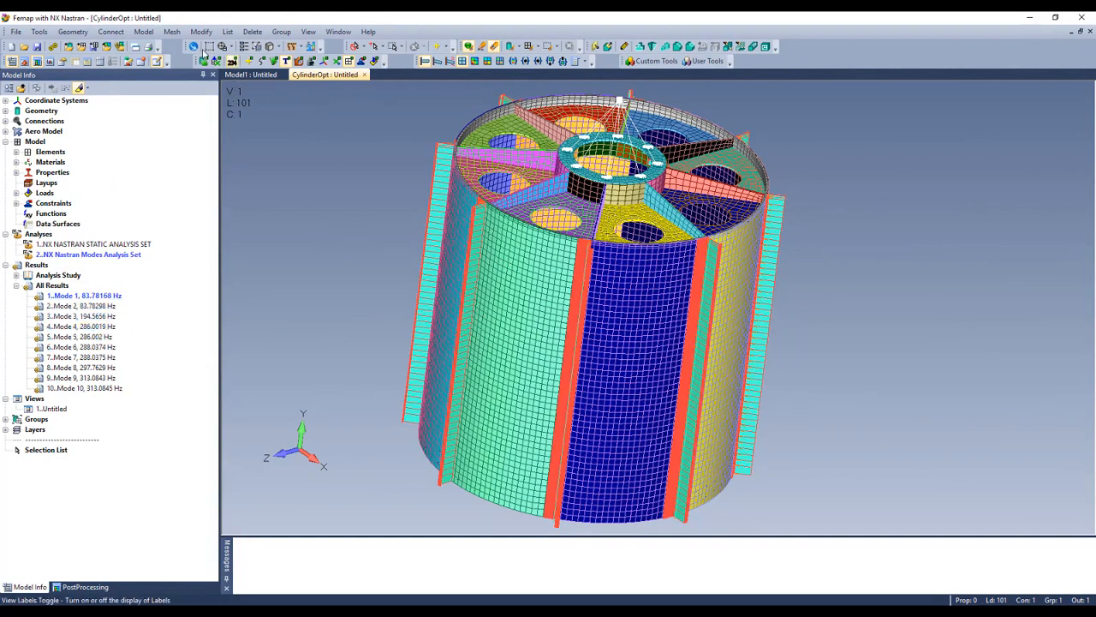
left_click(143, 31)
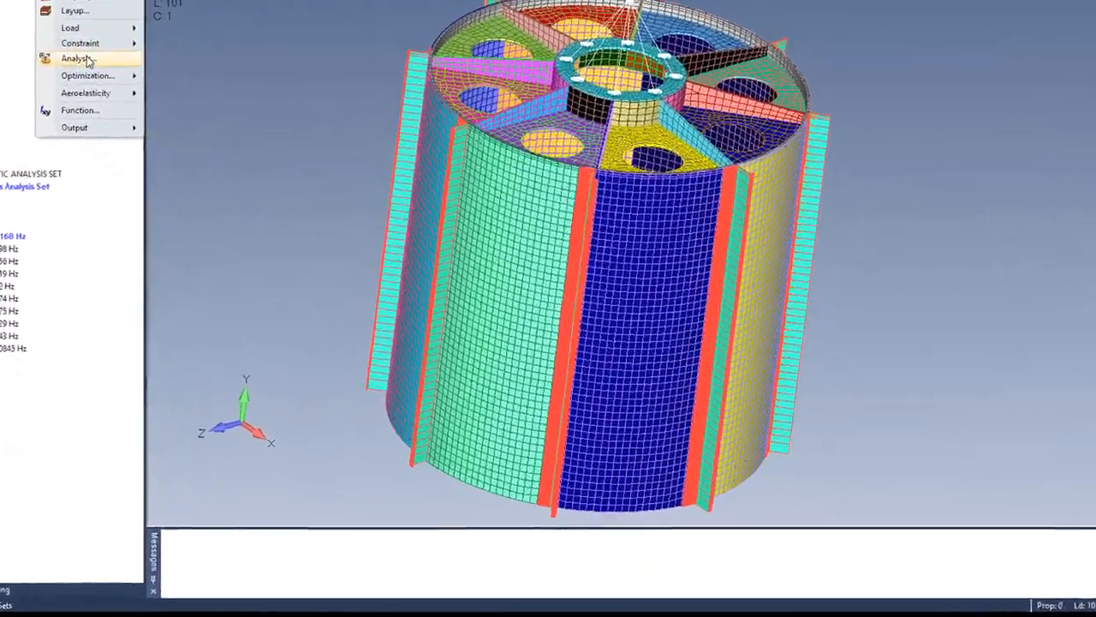
Step: Add an analysis set of type 8..Design / Topology Optimization and open its optimization settings
left_click(163, 148)
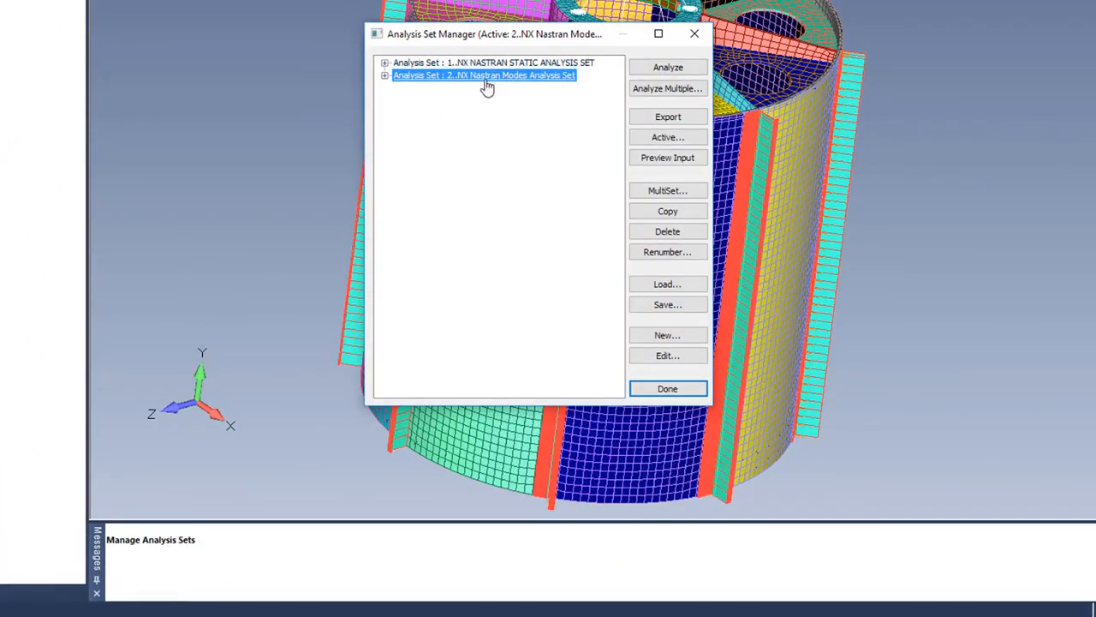
left_click(667, 335)
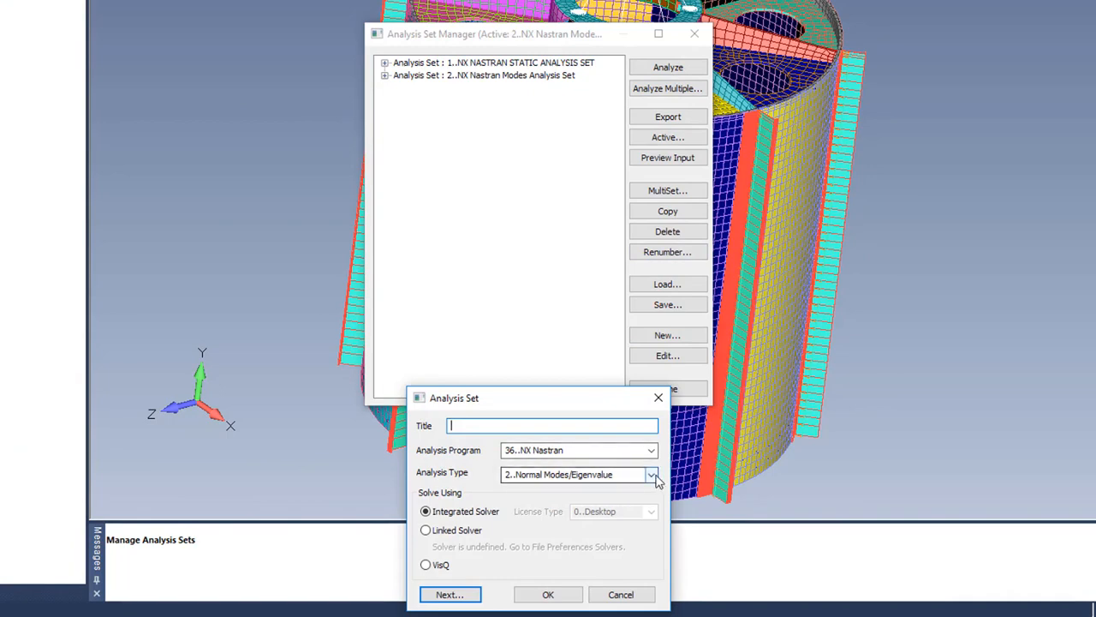
left_click(652, 475)
left_click(599, 351)
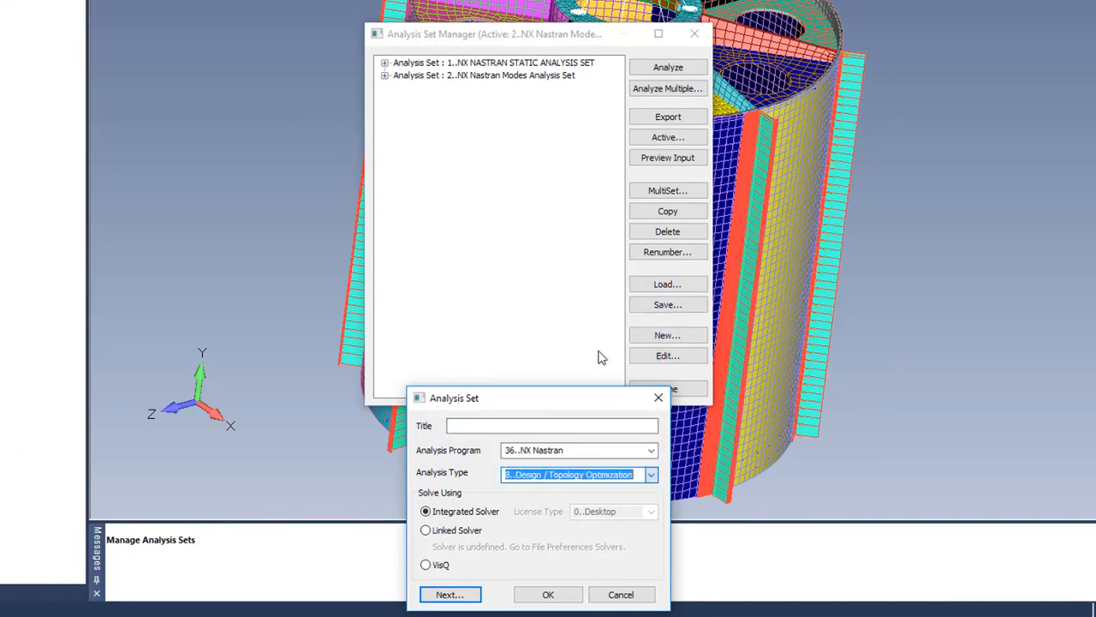
left_click(555, 594)
left_click(400, 138)
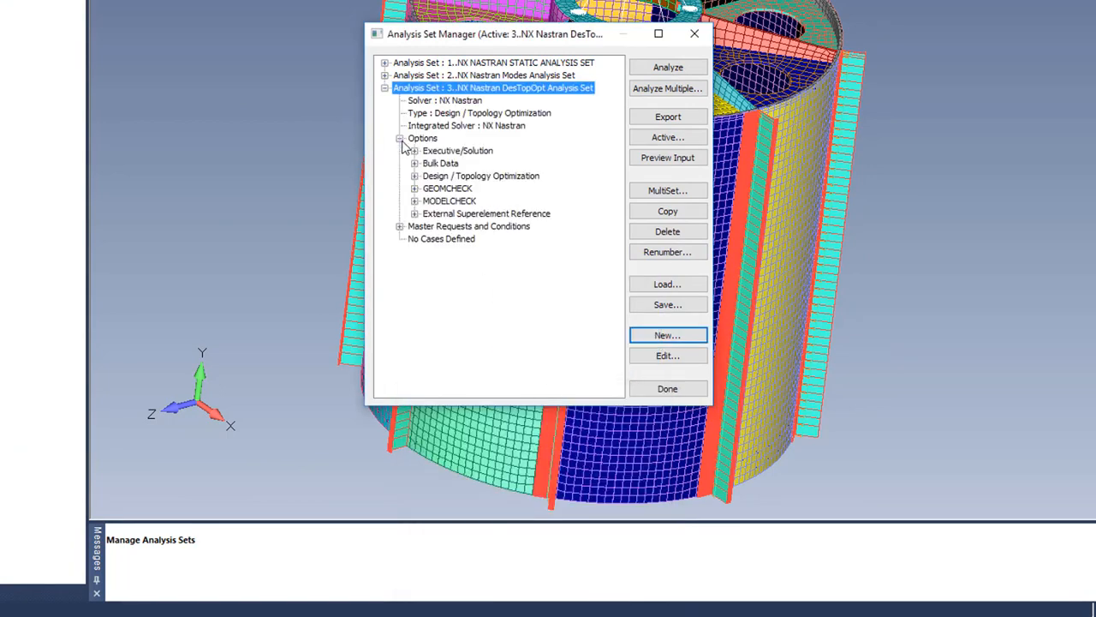
left_click(415, 176)
double_click(451, 190)
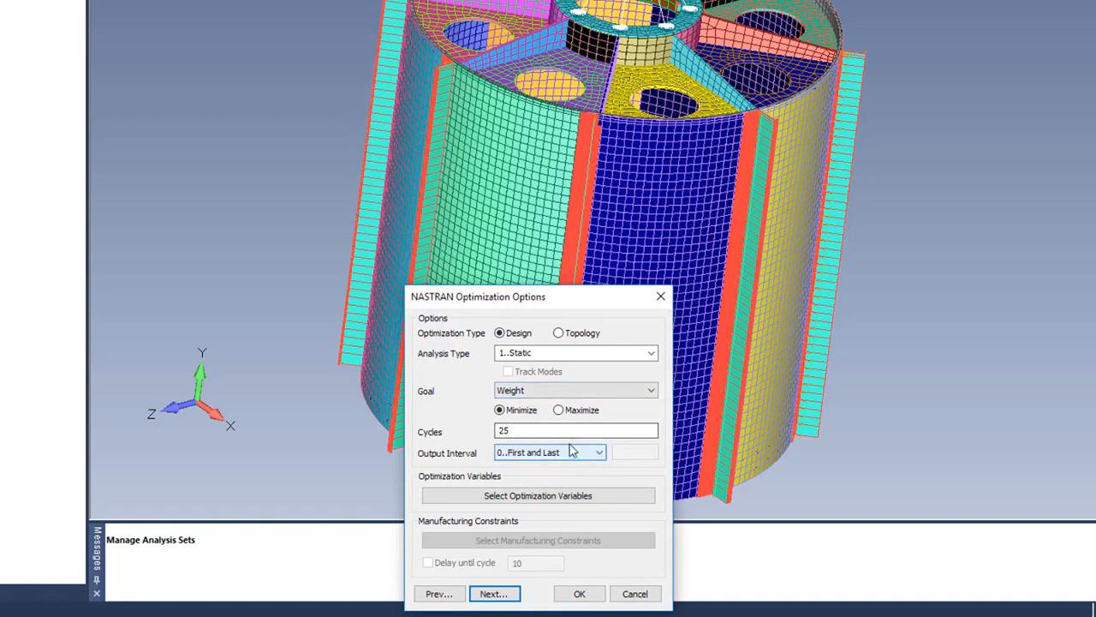
Step: Optimize against Normal Modes/Eigenvalue analysis and start a new optimization variable
left_click(651, 353)
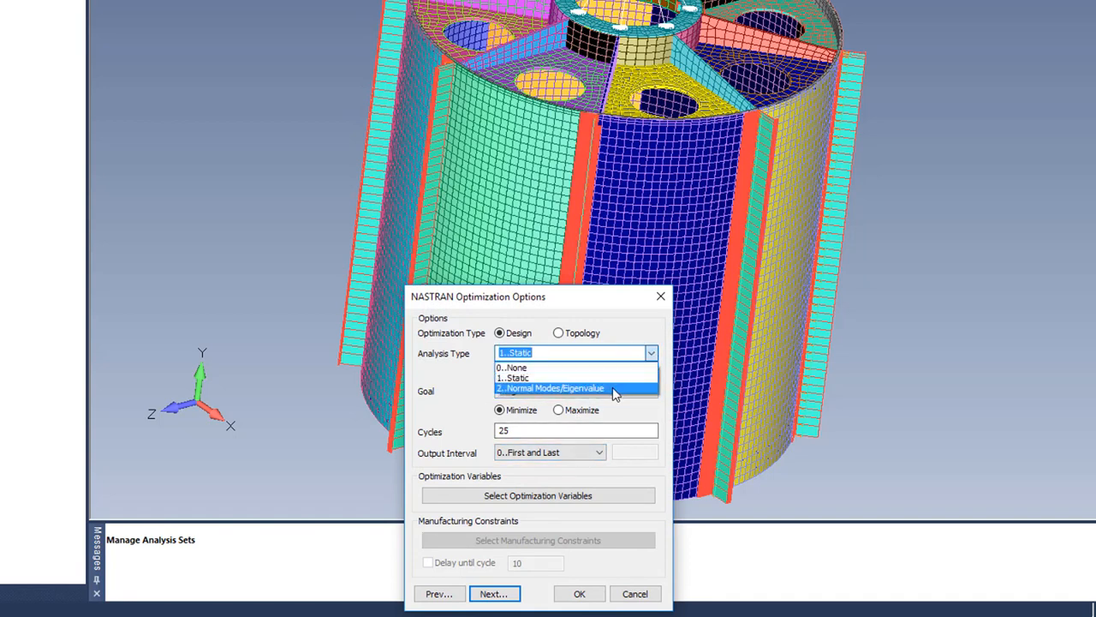
left_click(614, 391)
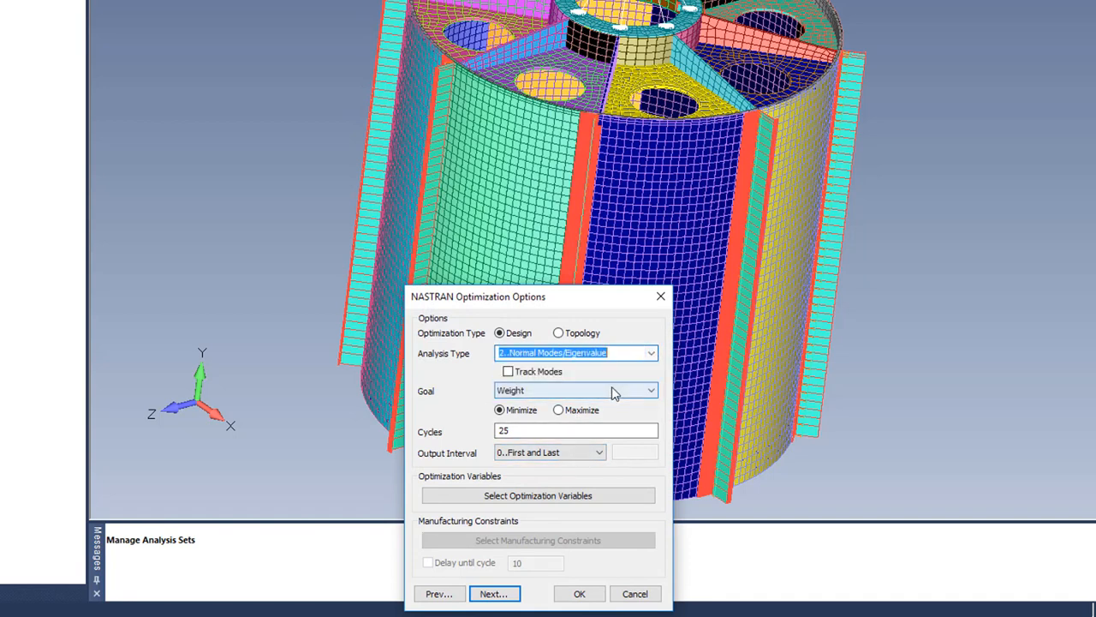
left_click(563, 503)
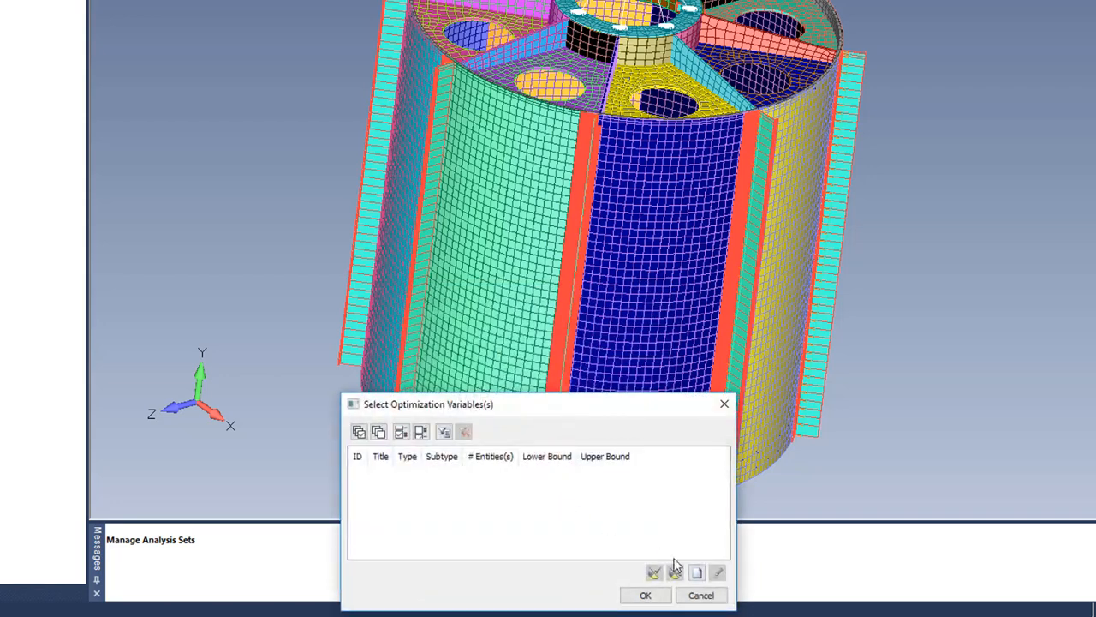
left_click(696, 573)
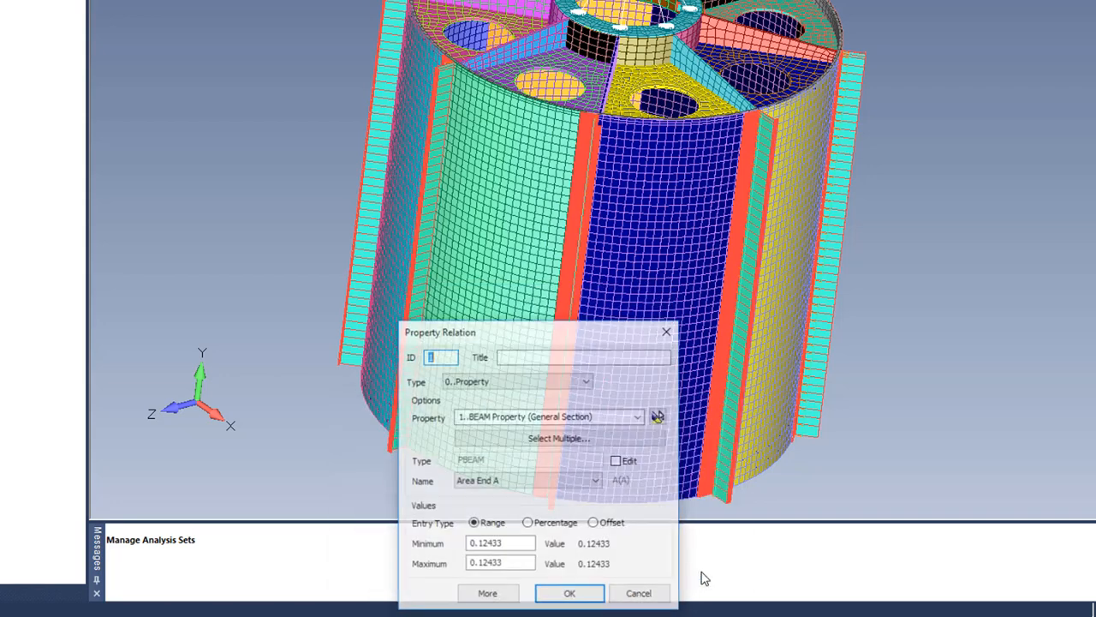
left_click(526, 359)
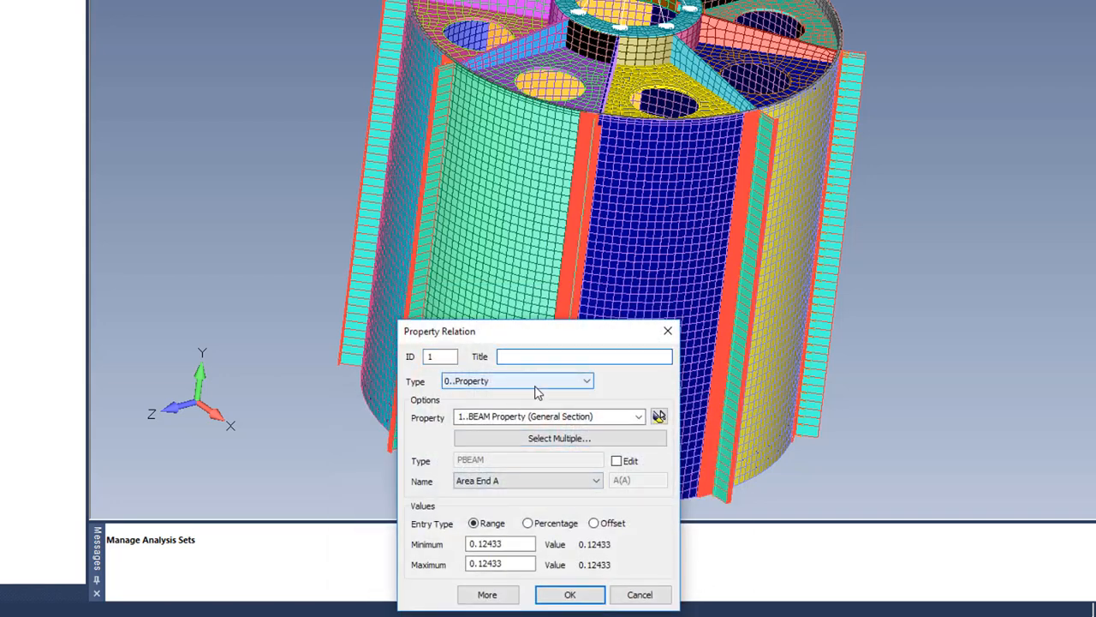
Step: Make all 36 Plates properties thickness variables bounded 25% to 100%
left_click(550, 440)
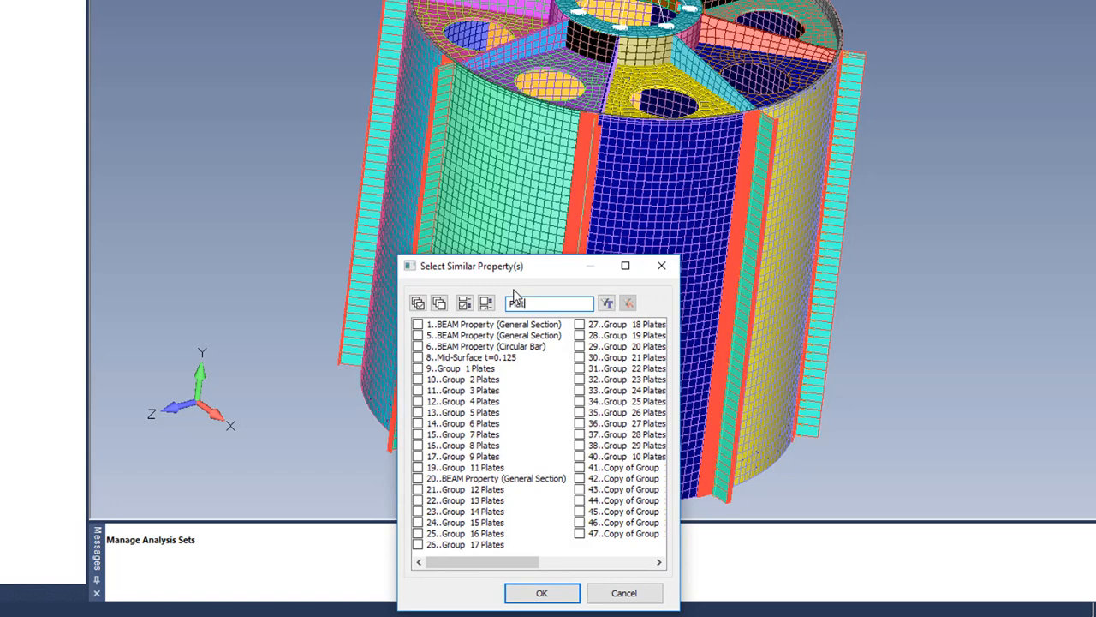
left_click(606, 304)
left_click(417, 304)
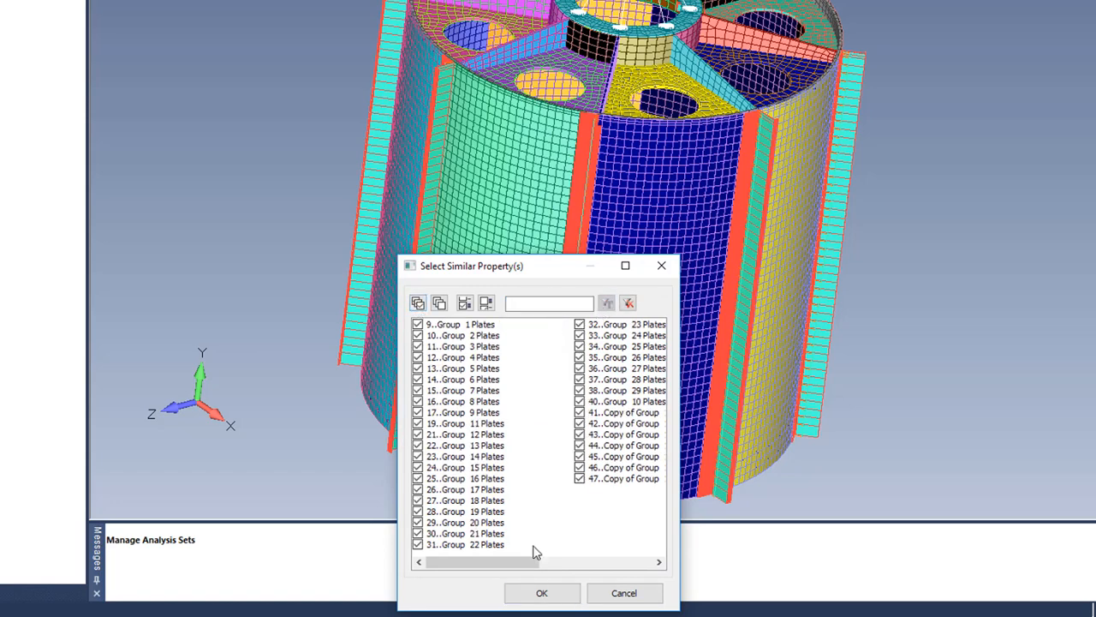
left_click(542, 591)
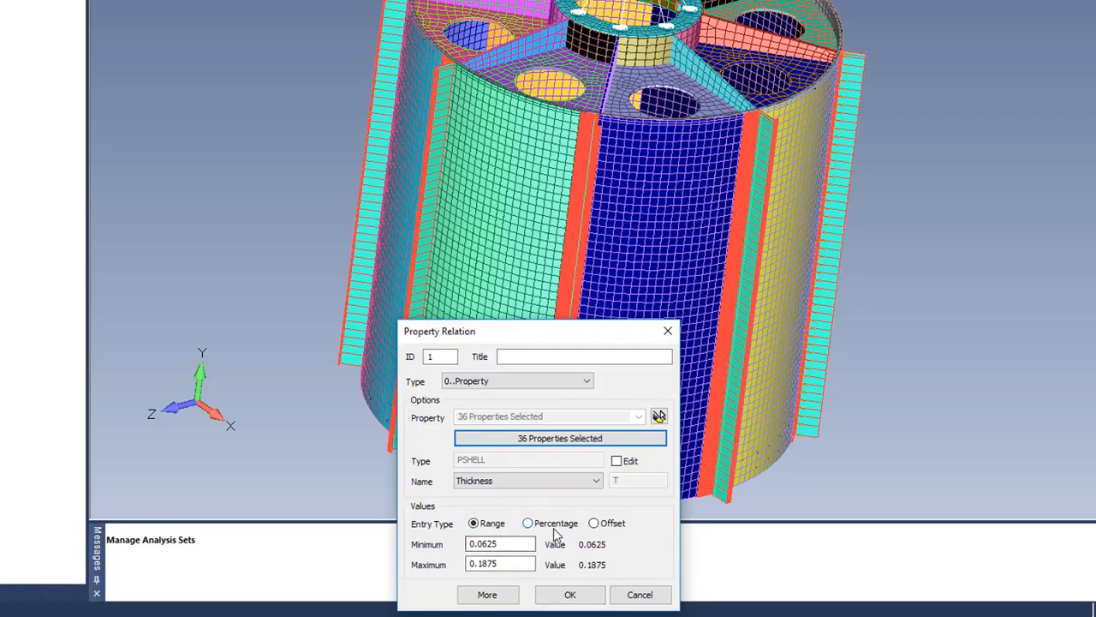
left_click(553, 525)
left_click_drag(528, 543, 406, 525)
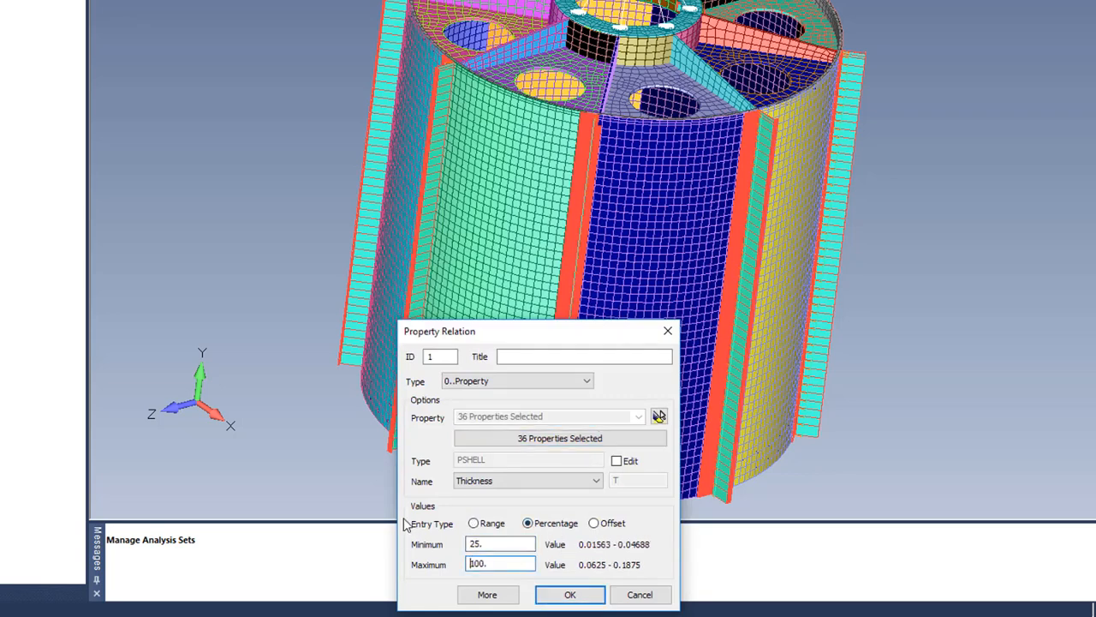
left_click(565, 597)
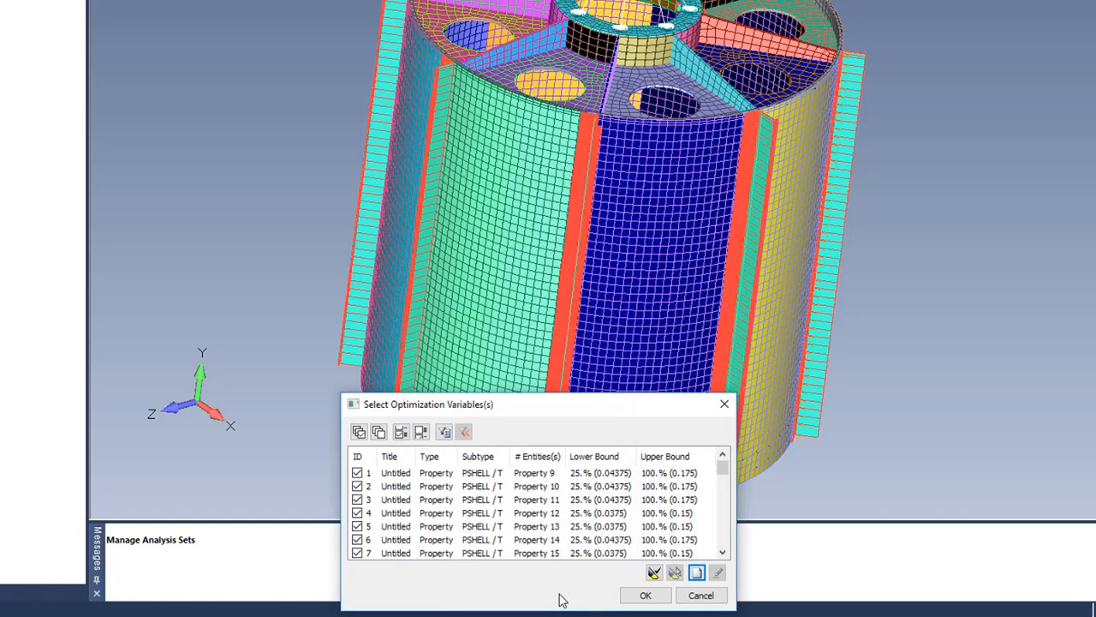
left_click(646, 596)
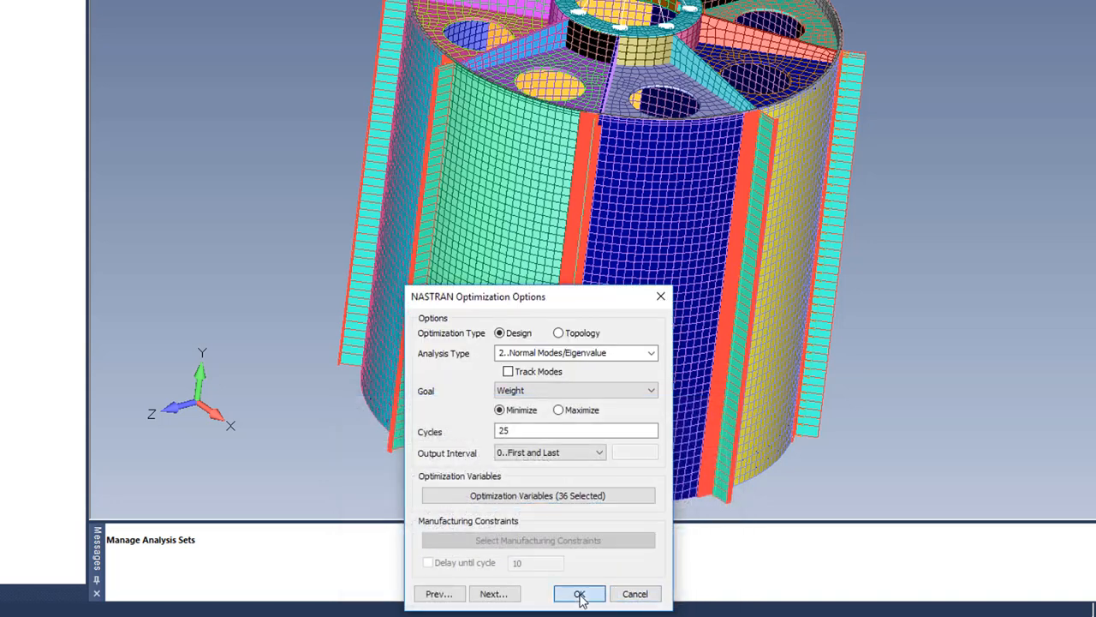
left_click(572, 592)
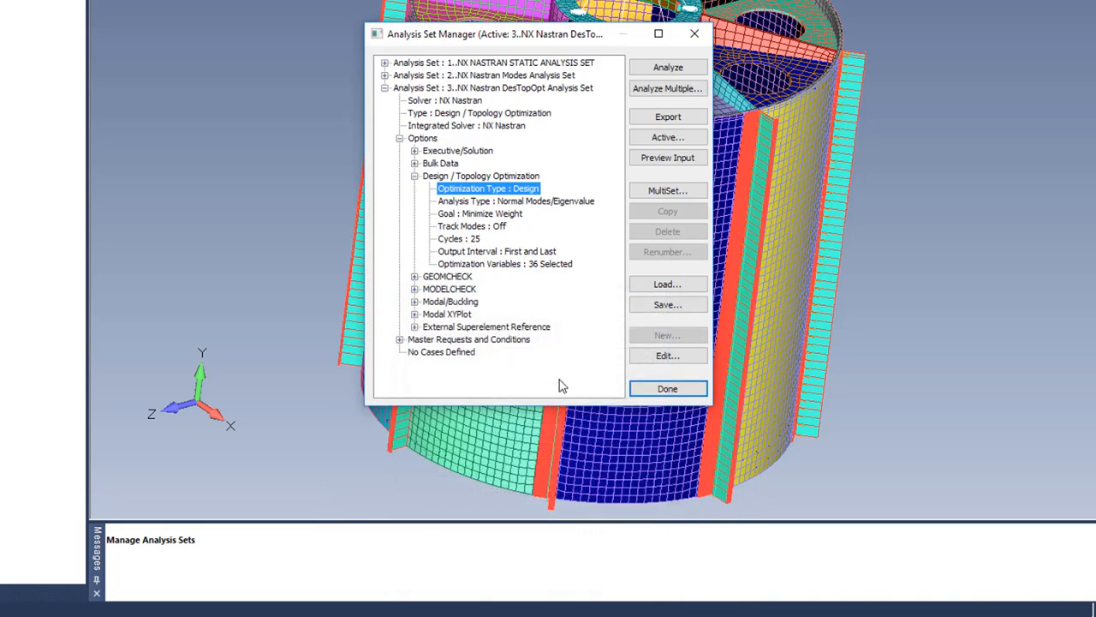
Step: Define the modal settings requesting 10 eigenvalues for the optimization set
left_click(415, 301)
left_click(460, 314)
double_click(460, 316)
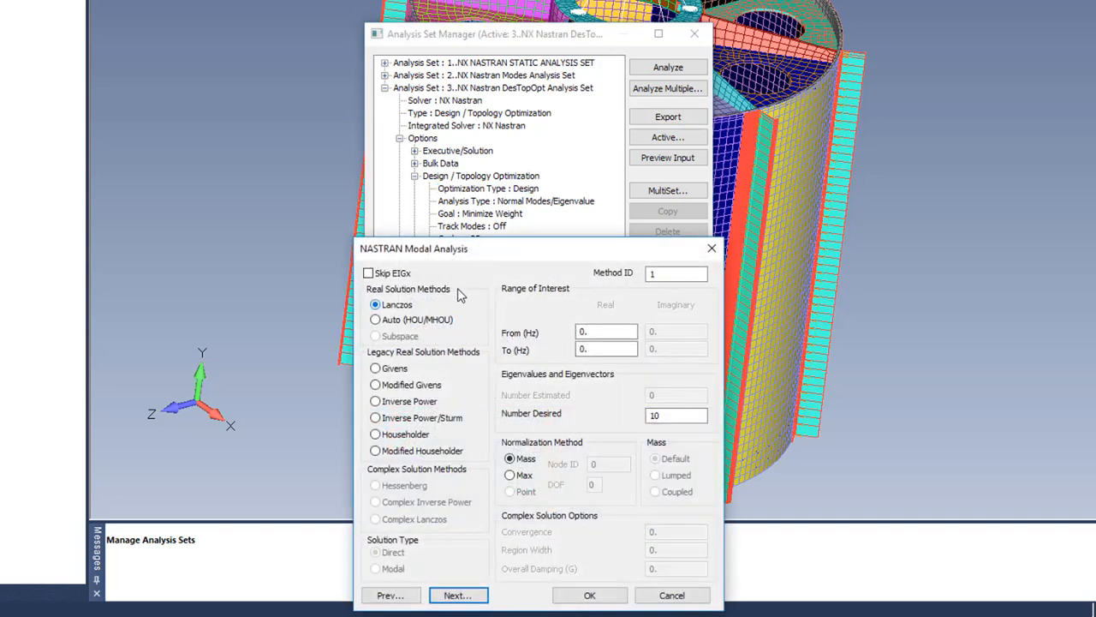
left_click(591, 595)
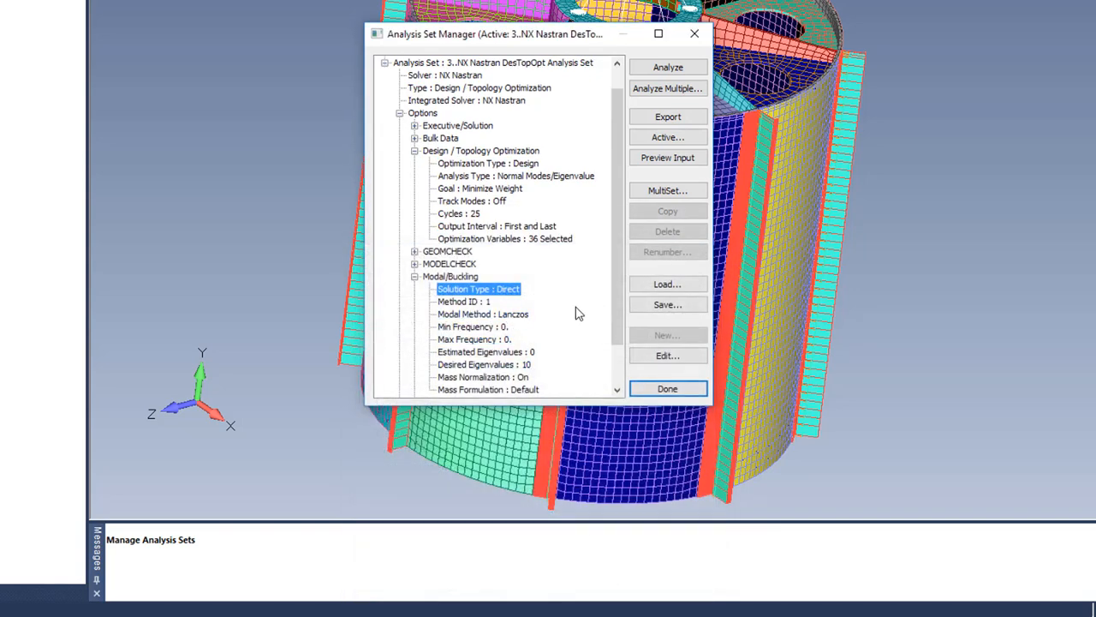
Step: Open Optimization Limits under Master Requests and Conditions
scroll(576, 315, "down", 2)
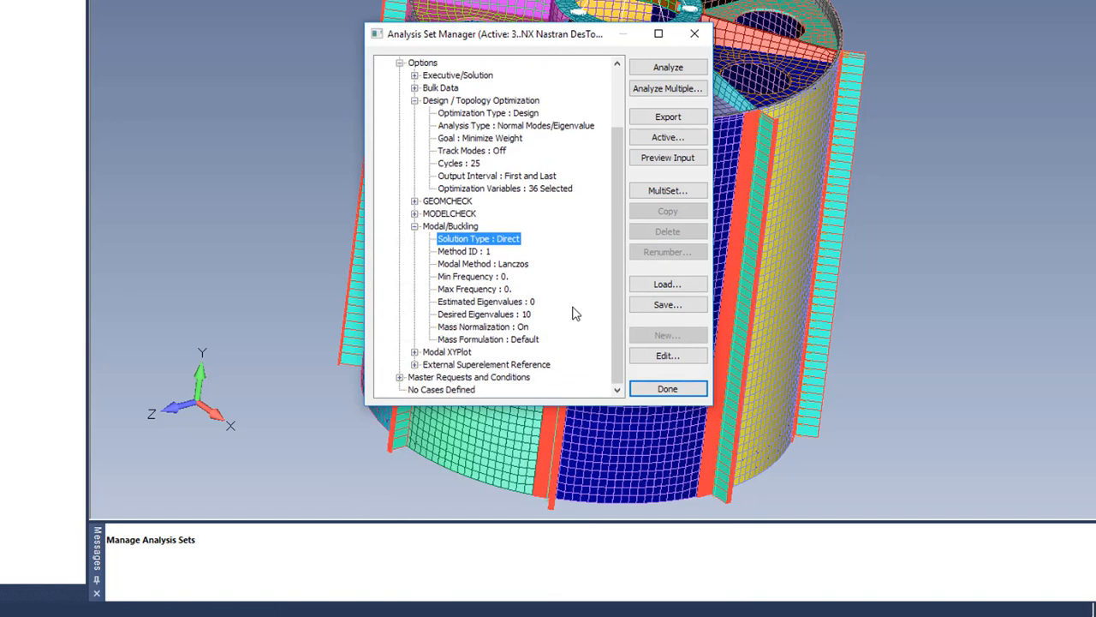
left_click(399, 377)
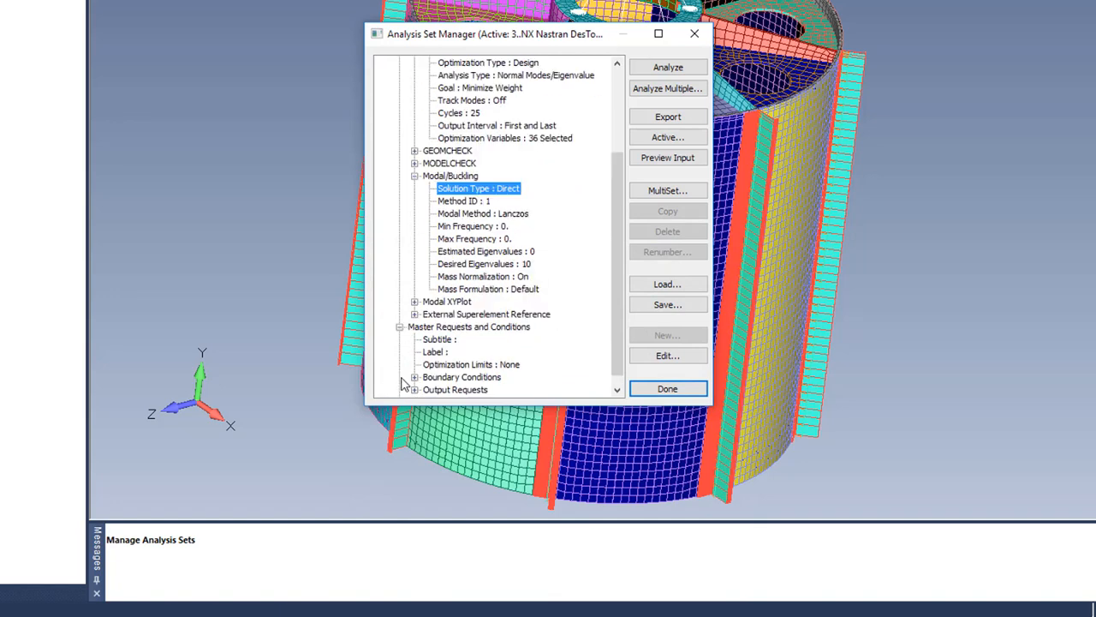
double_click(500, 366)
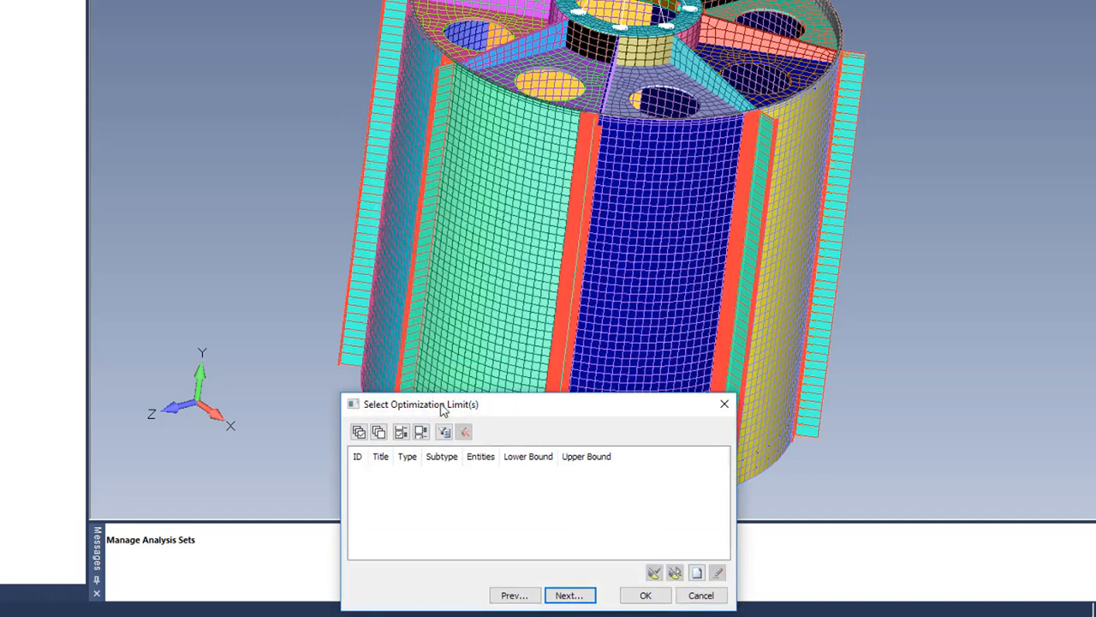
Step: Create frequency limit ID 1 bounded 50 to 1000 and apply it to the set
left_click(697, 572)
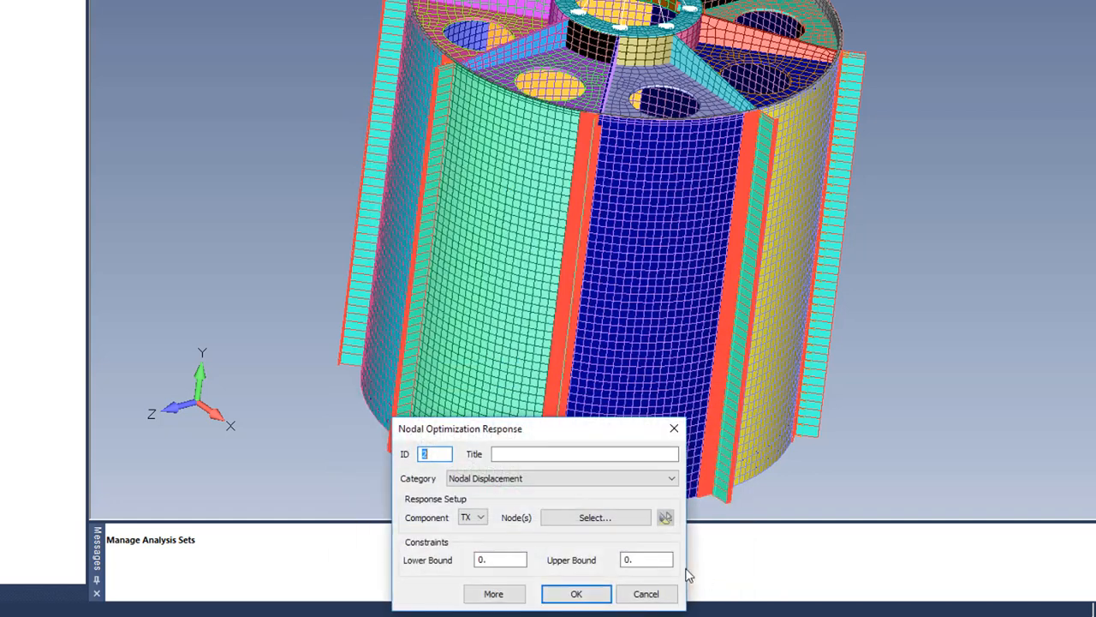
left_click(591, 486)
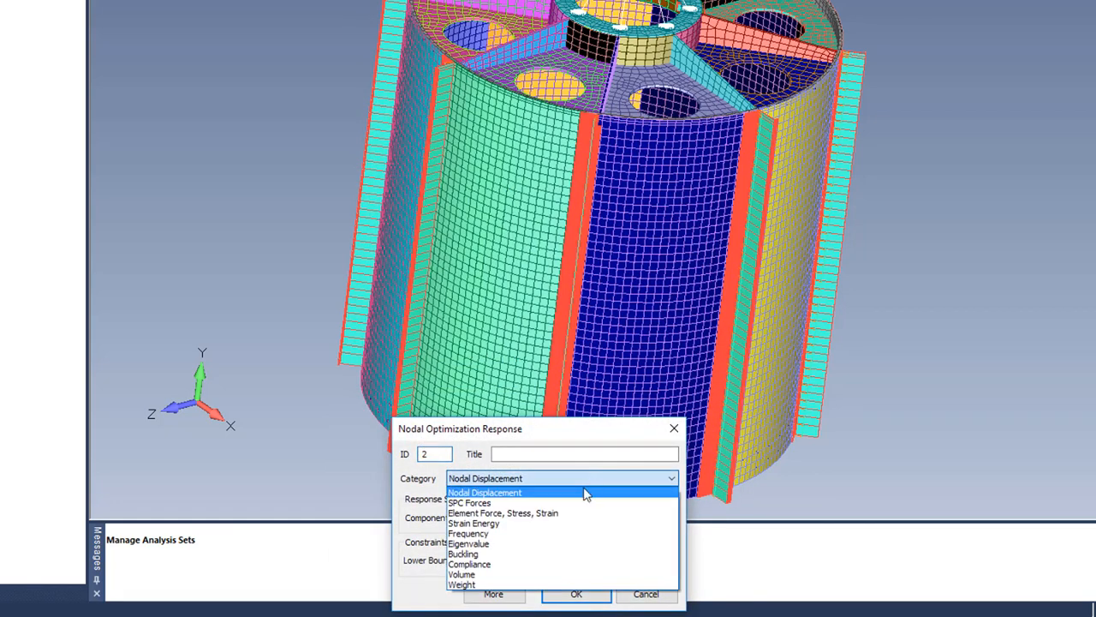
left_click(554, 533)
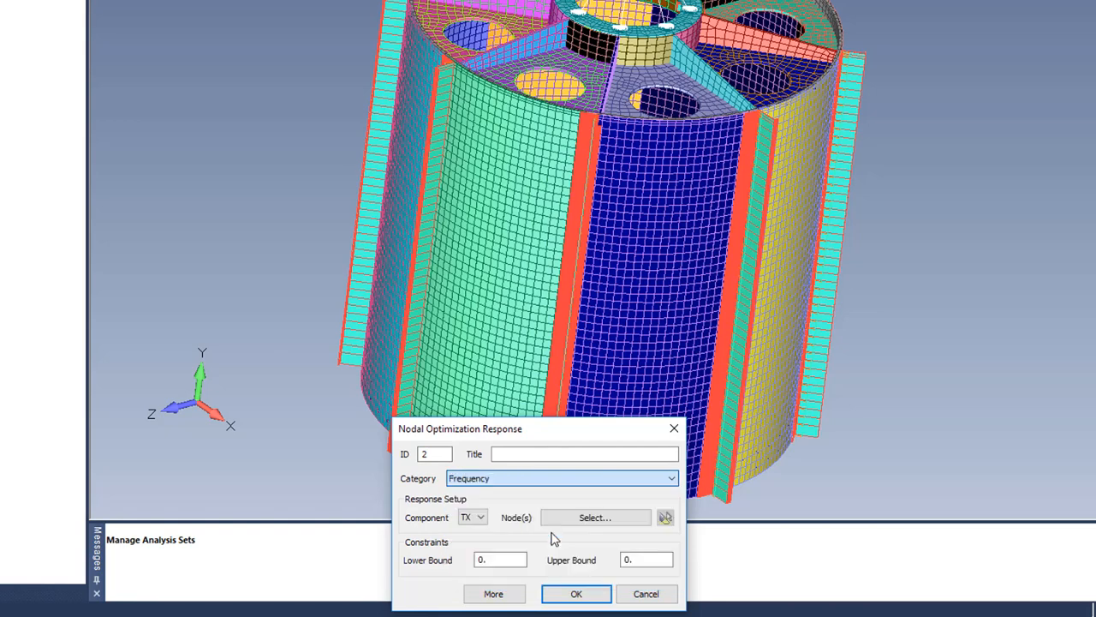
left_click(505, 556)
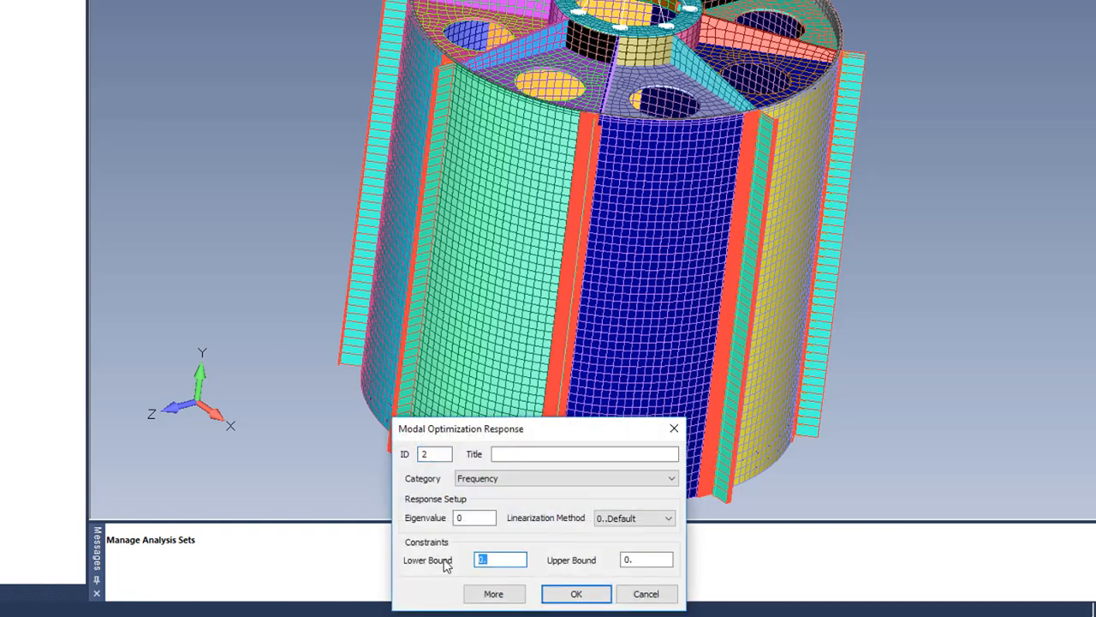
key("Tab")
type("1")
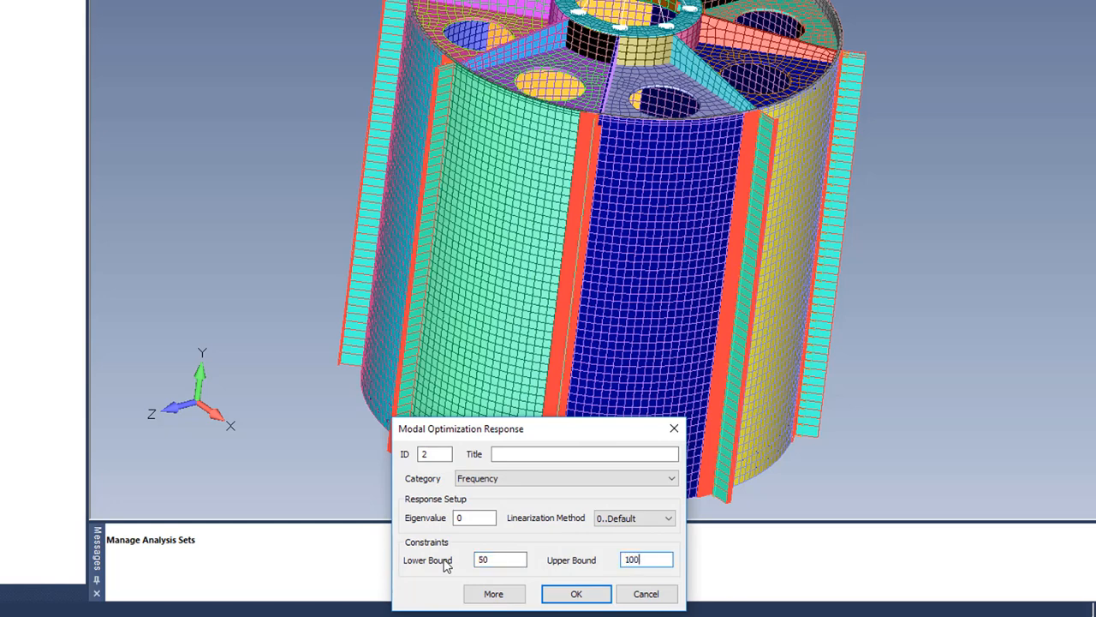
left_click(567, 597)
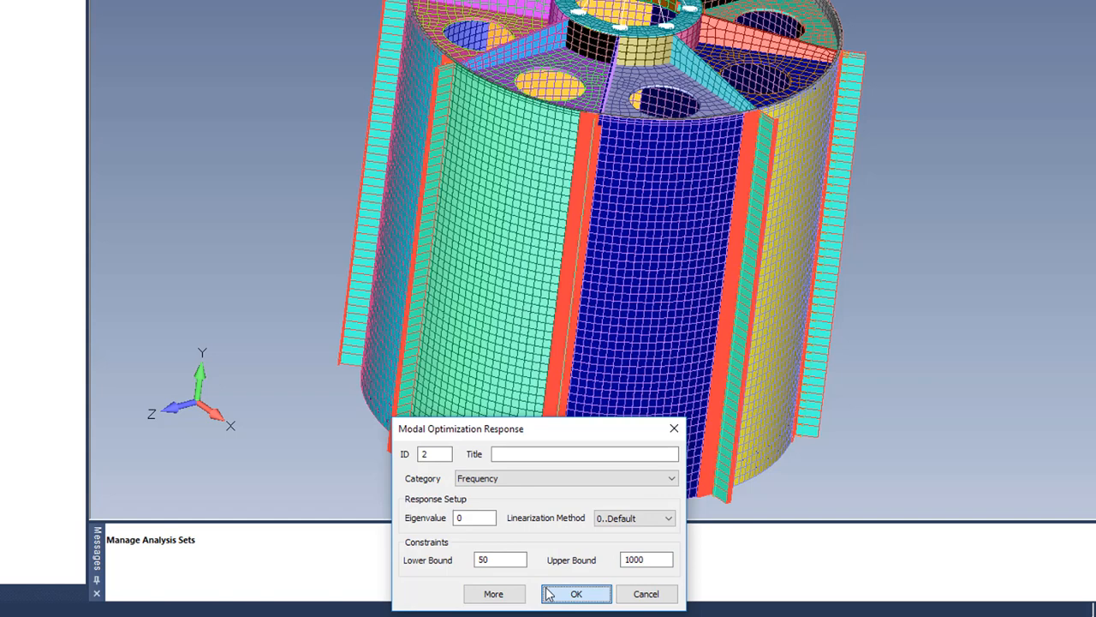
double_click(428, 454)
type("1")
left_click(565, 594)
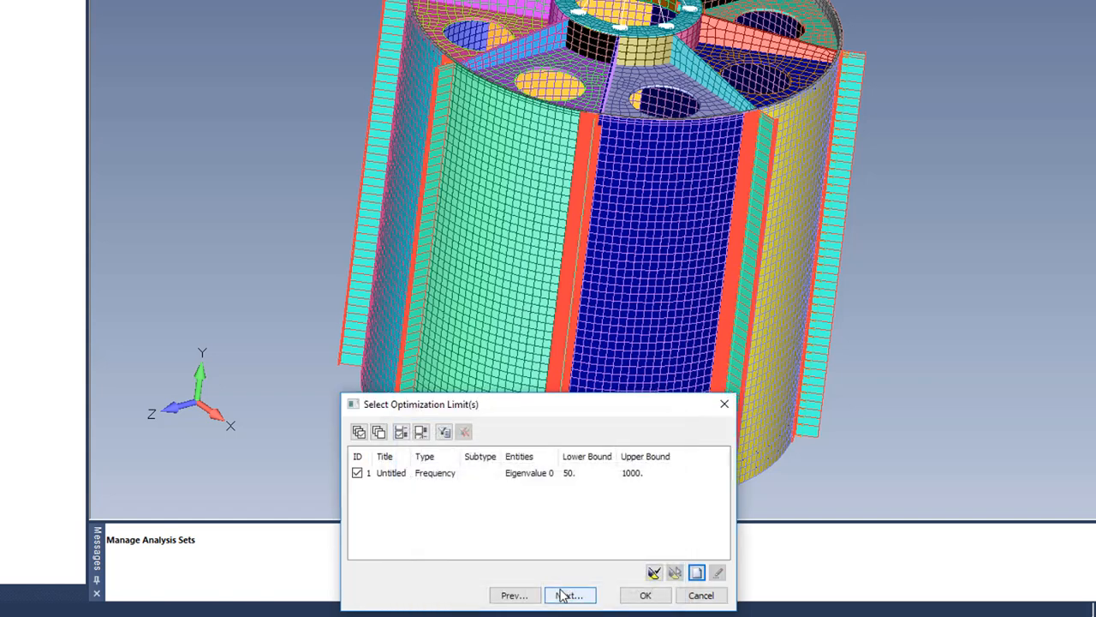
left_click(641, 595)
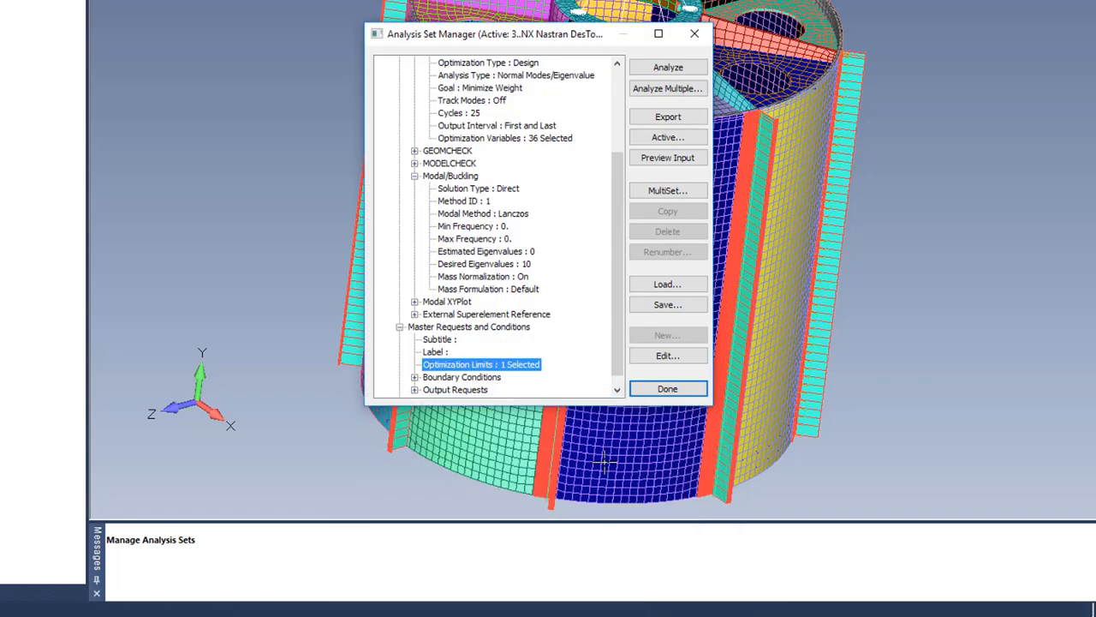
Step: Edit the frequency limit to target Eigenvalue 1 and reapply it
scroll(579, 320, "down", 1)
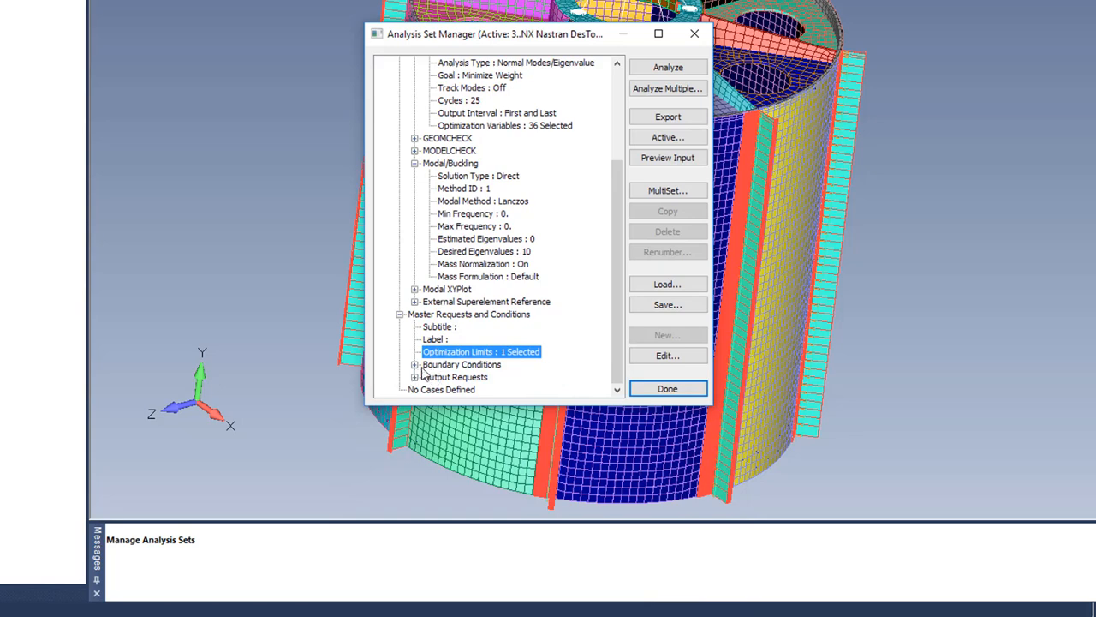
double_click(477, 352)
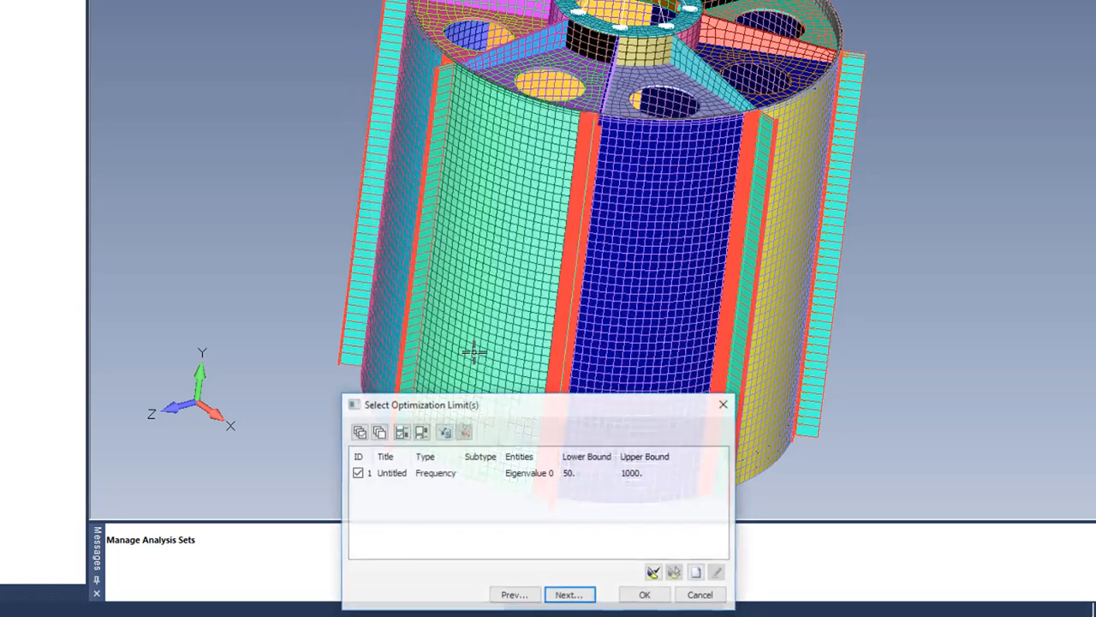
left_click(696, 572)
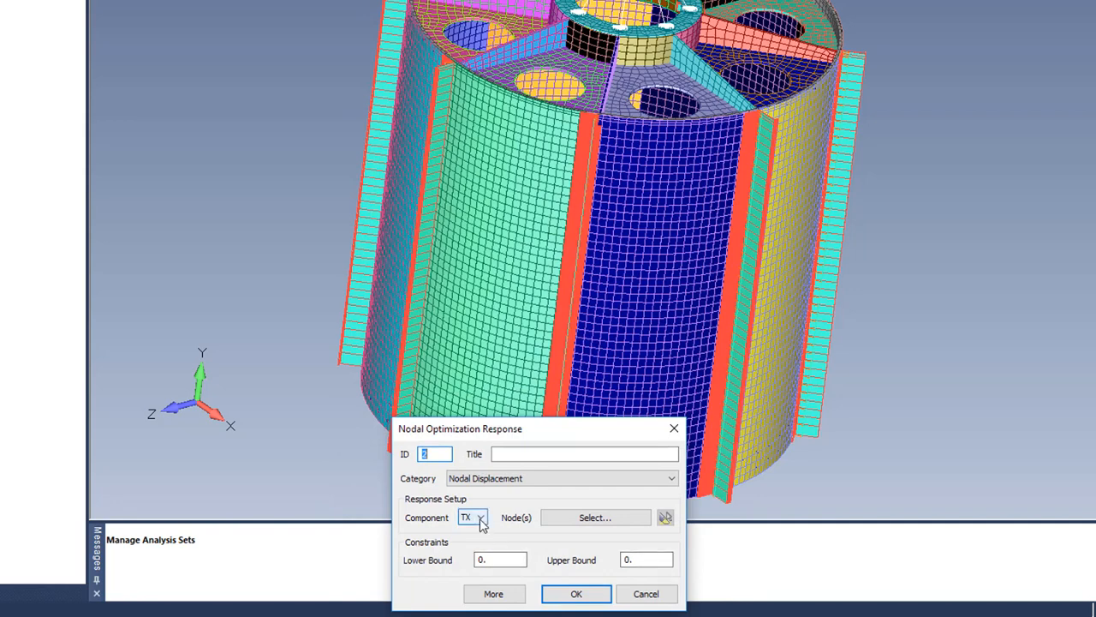
left_click(647, 594)
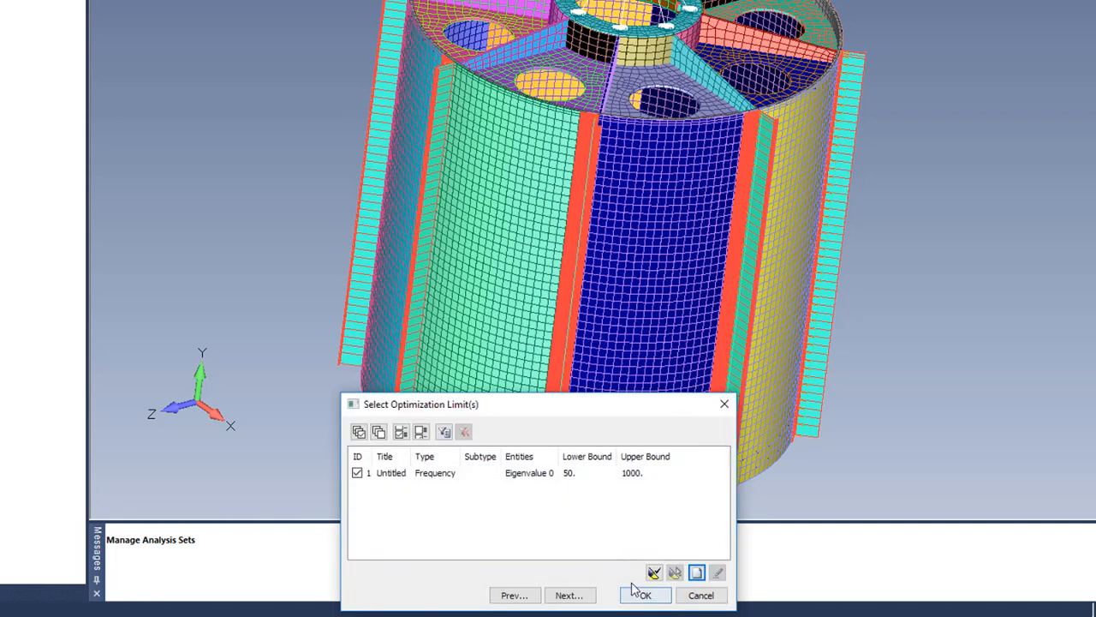
left_click(452, 481)
left_click(718, 572)
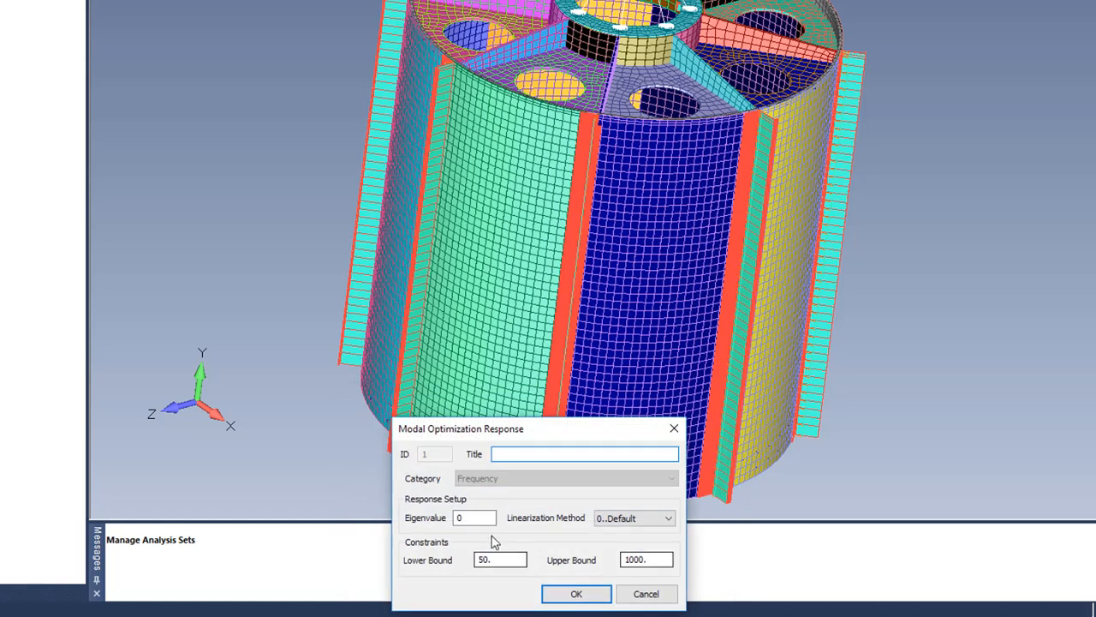
double_click(474, 517)
type("1")
left_click(582, 594)
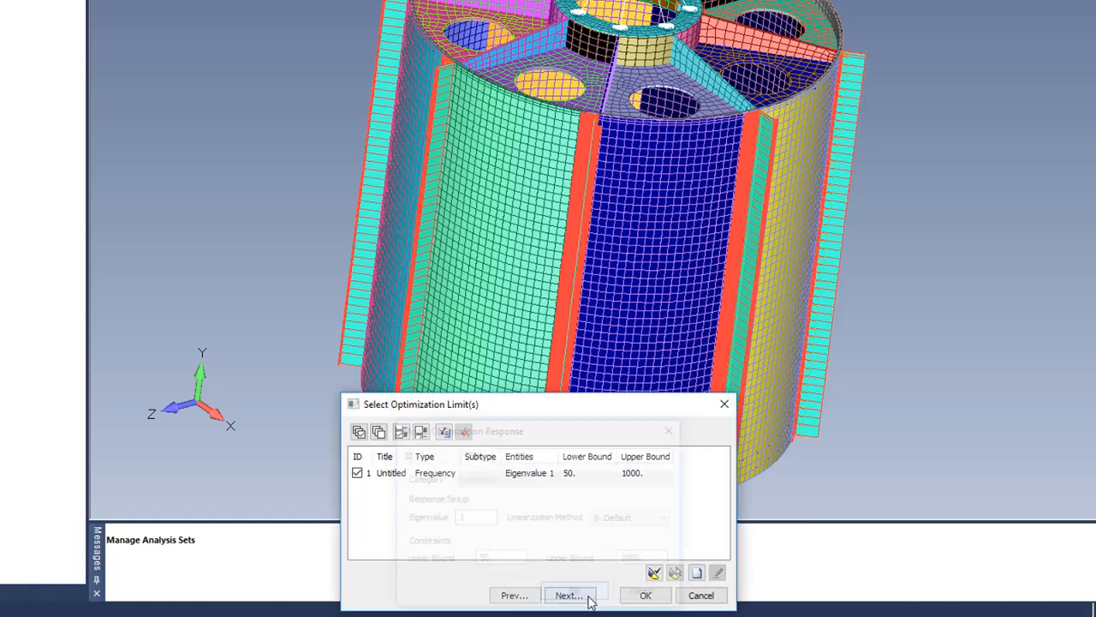
left_click(646, 595)
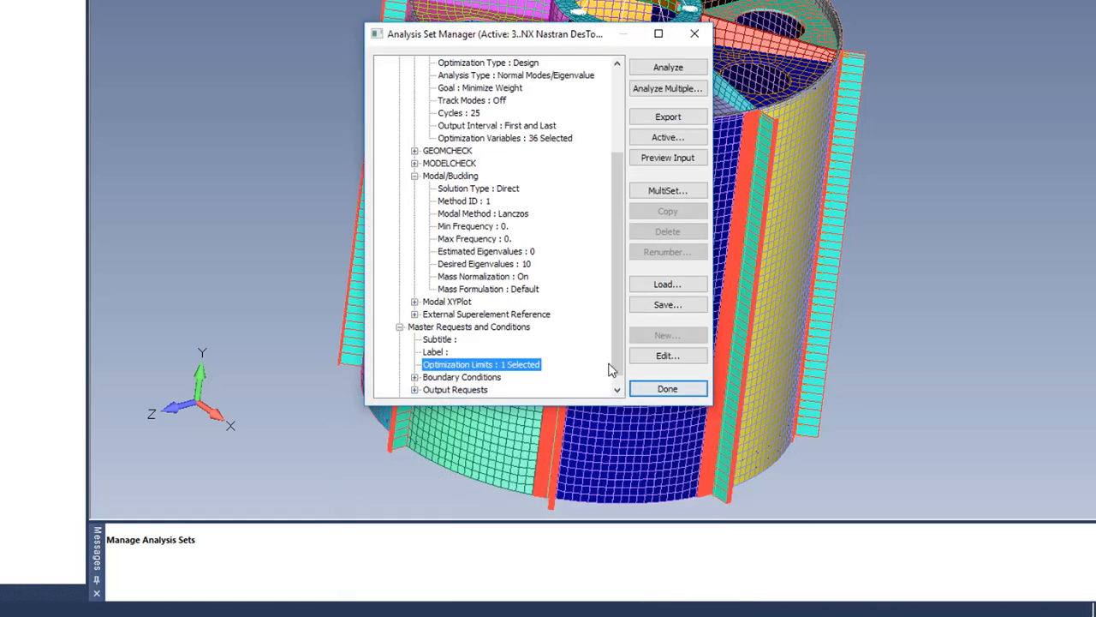
Step: Fully rebuild and compact the model database, then save the model
left_click(644, 389)
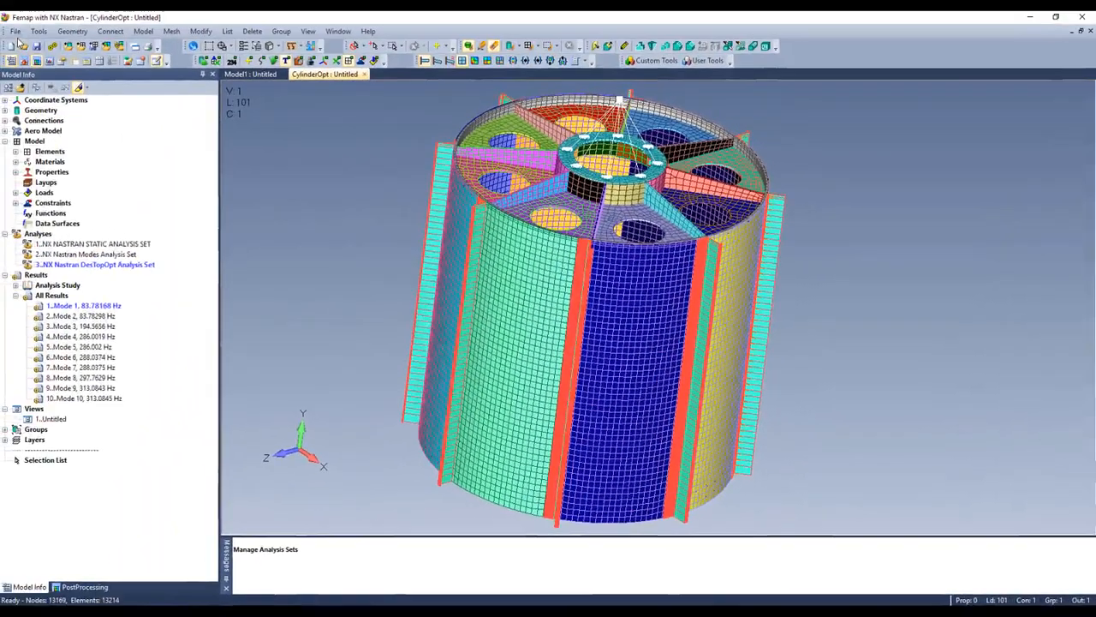
left_click(15, 31)
left_click(68, 306)
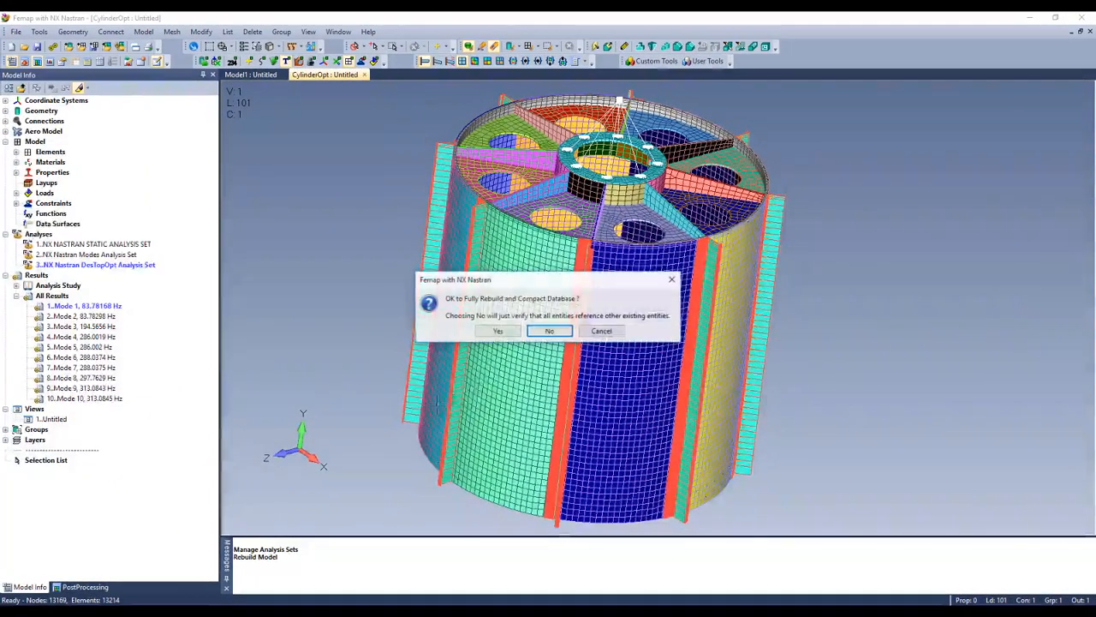
left_click(499, 332)
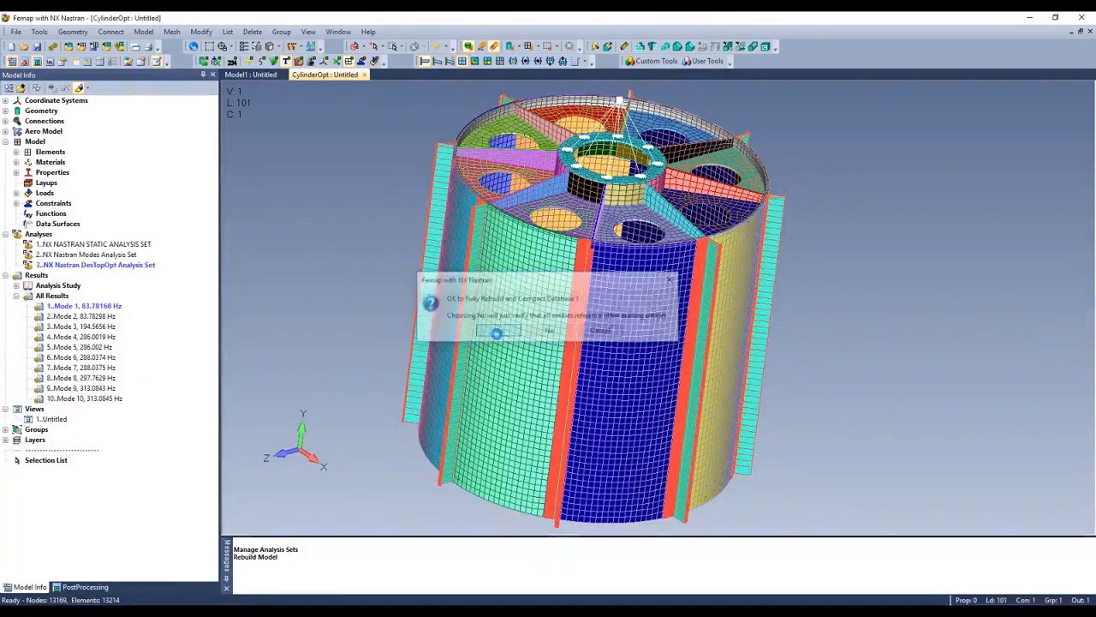
left_click(15, 31)
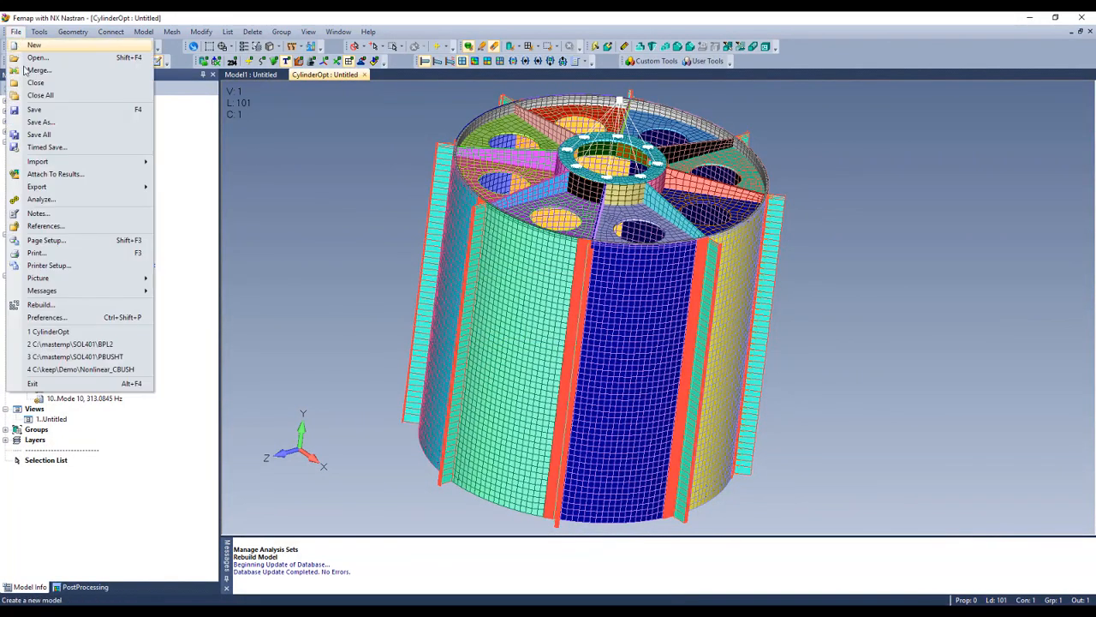
left_click(34, 109)
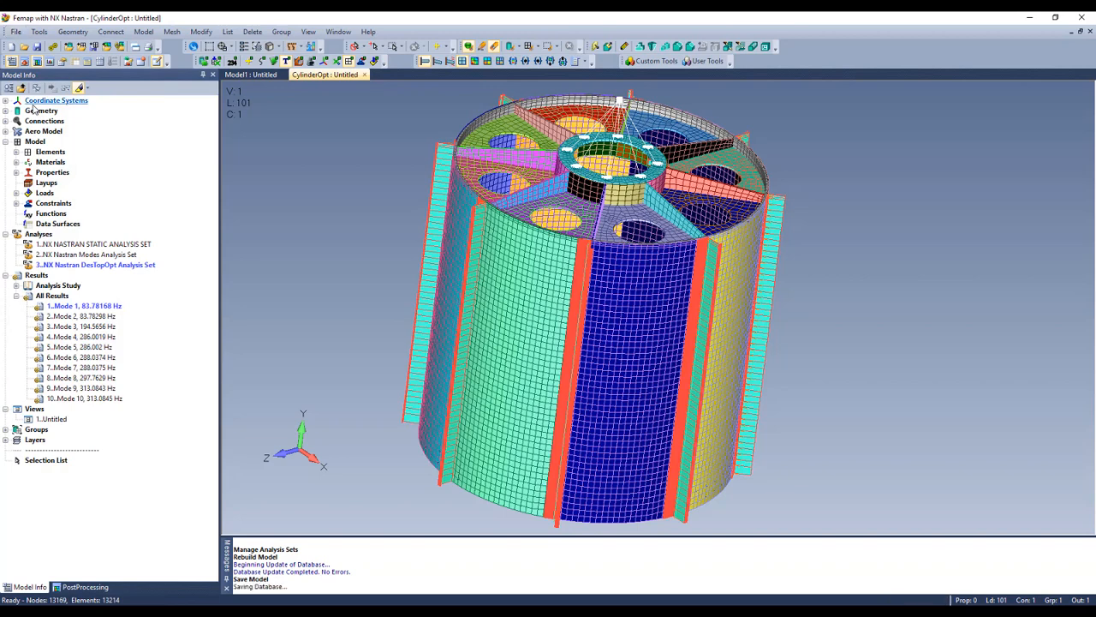
Step: Analyze the DesTopOpt analysis set through to completion
right_click(118, 270)
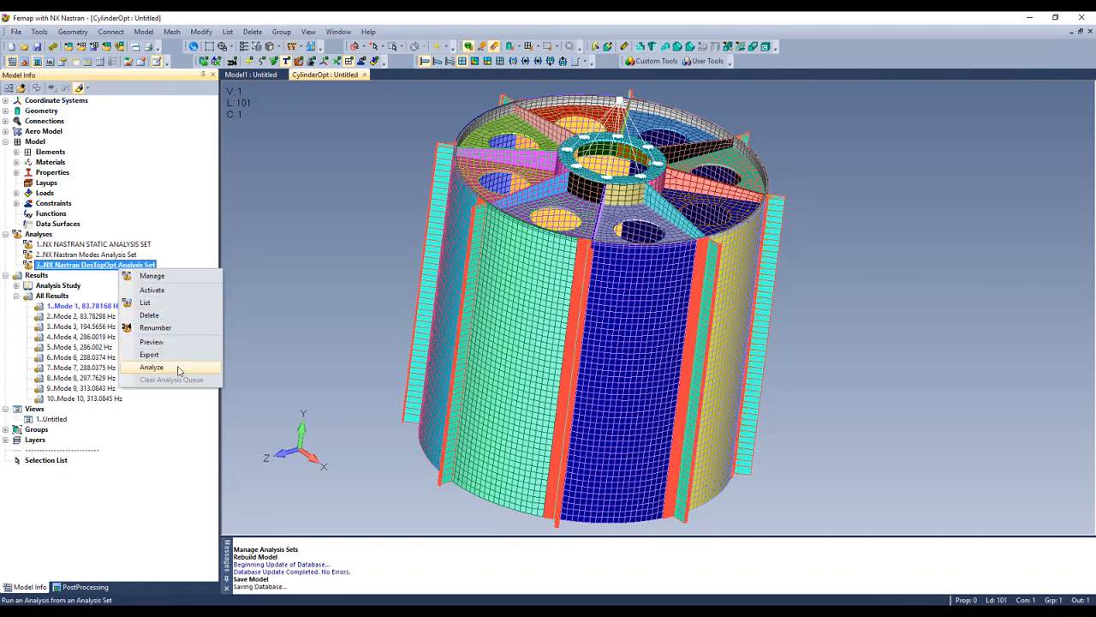
left_click(151, 366)
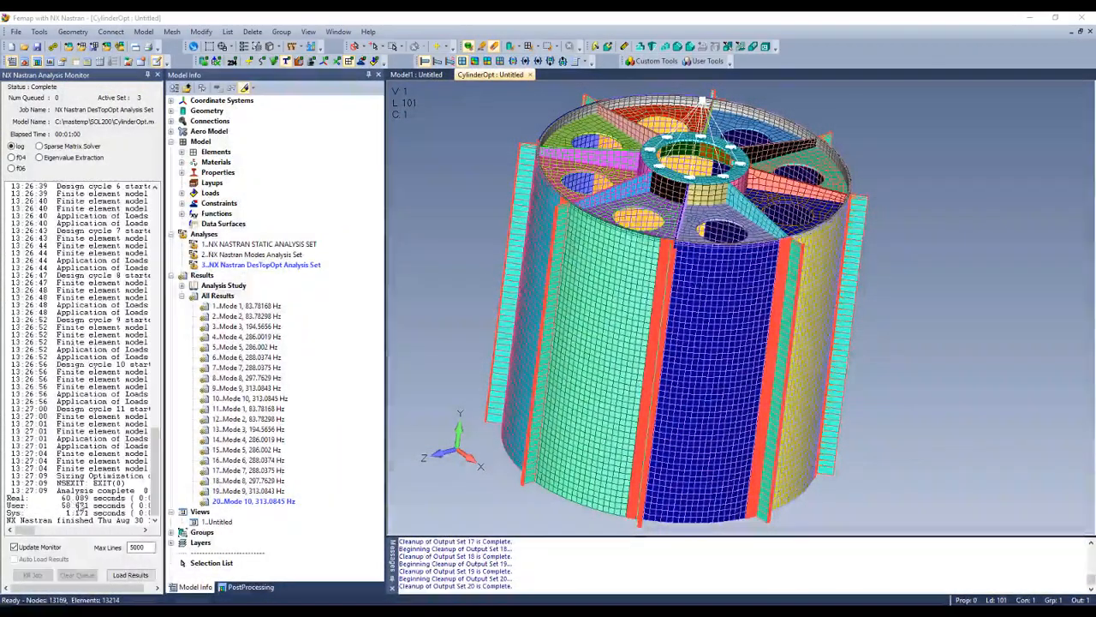
middle_click_drag(636, 237, 695, 243)
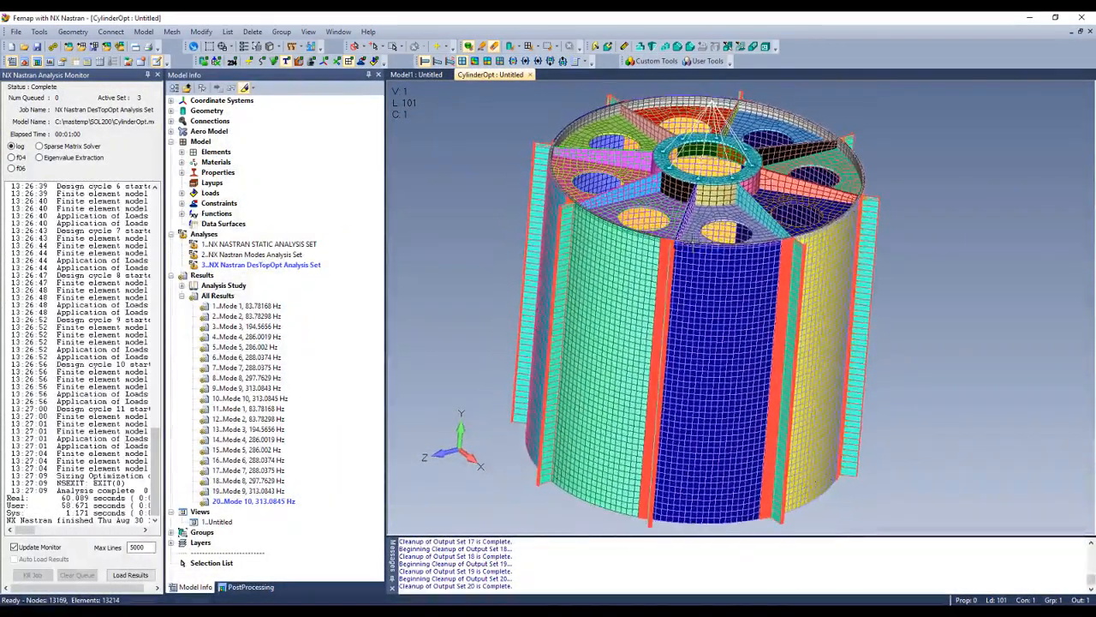
Step: Chart Design Variable 1 over the design cycles, close the chart, and switch to Model1
left_click(181, 214)
left_click(227, 214)
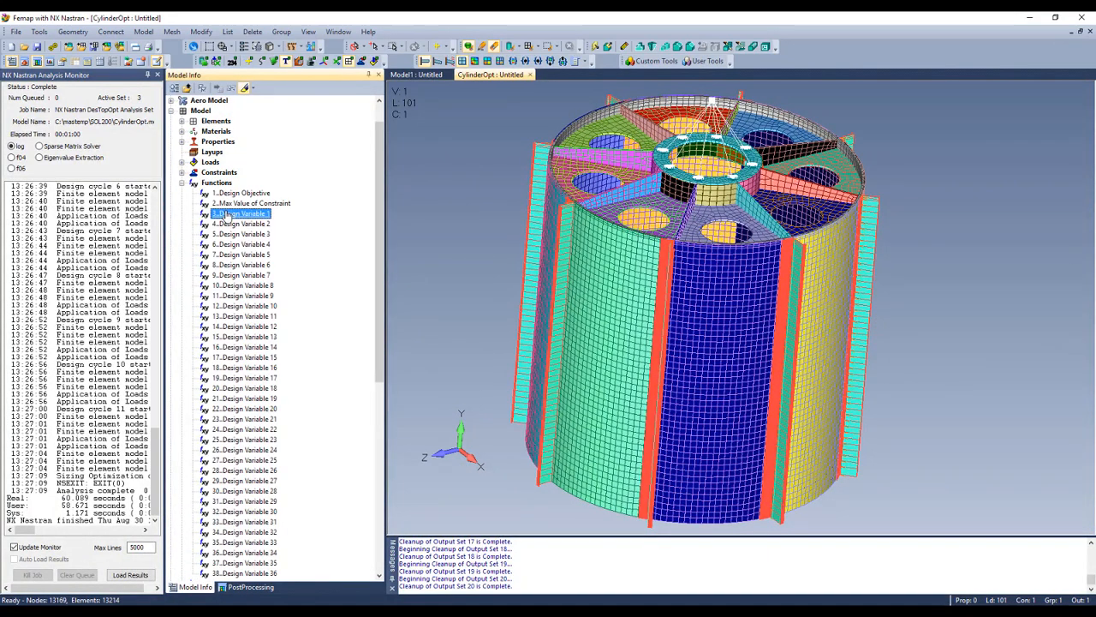
right_click(226, 215)
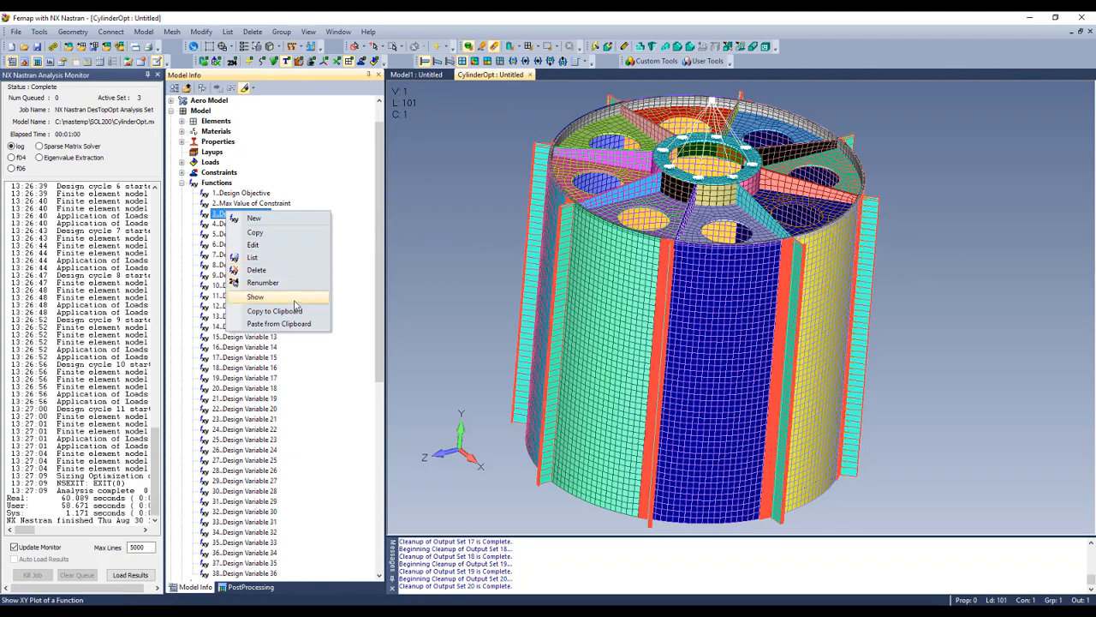
left_click(255, 298)
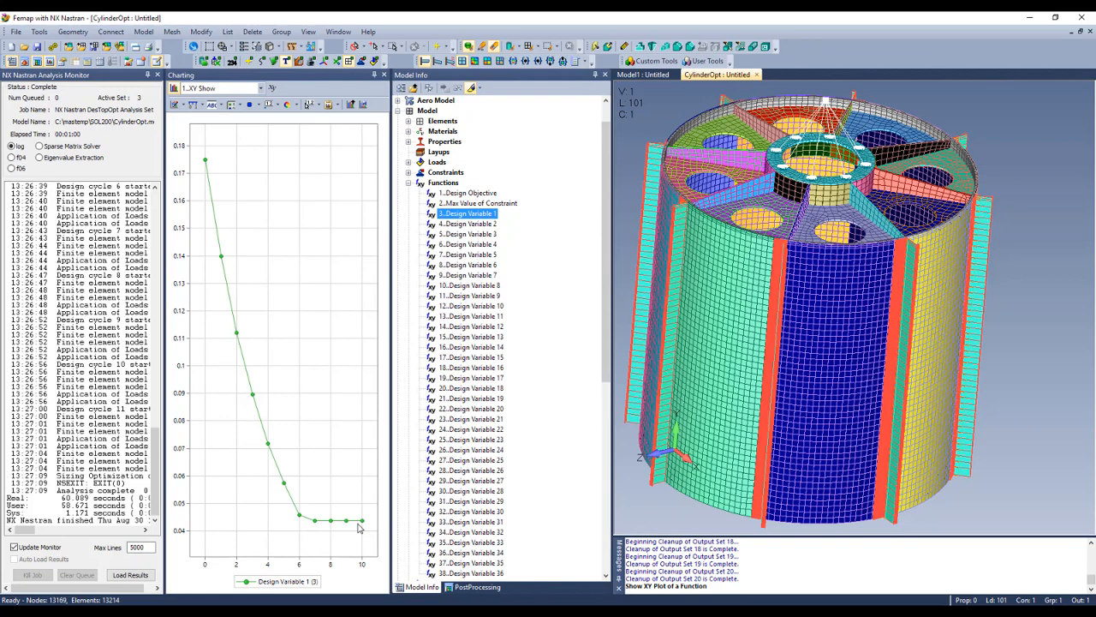
left_click(383, 75)
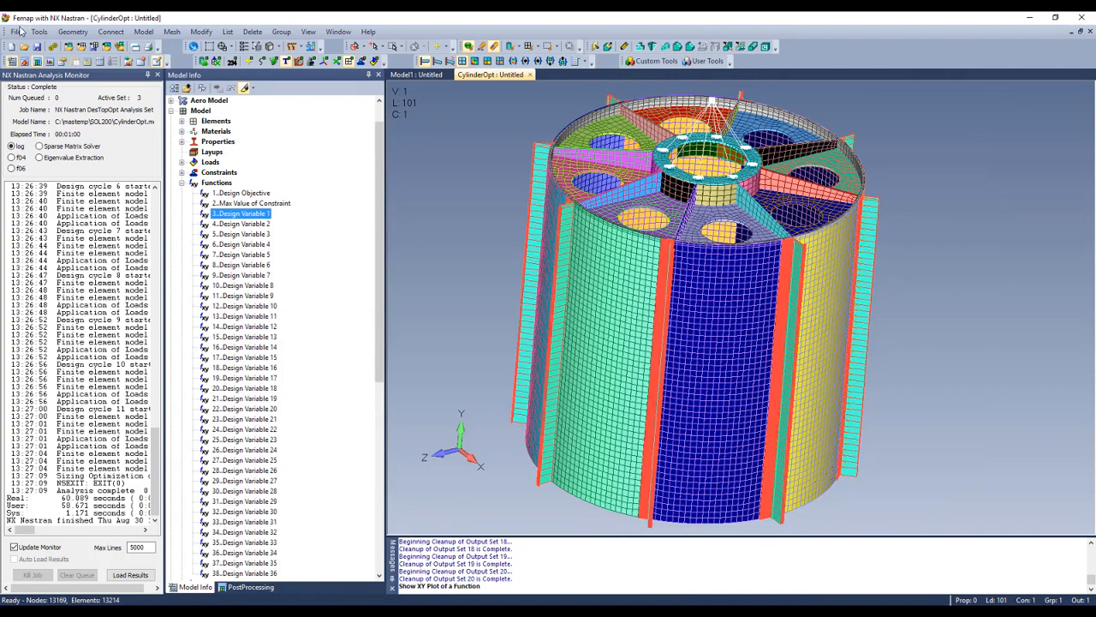
left_click(411, 75)
Step: Merge the CylinderOpt model into Model1
left_click(16, 32)
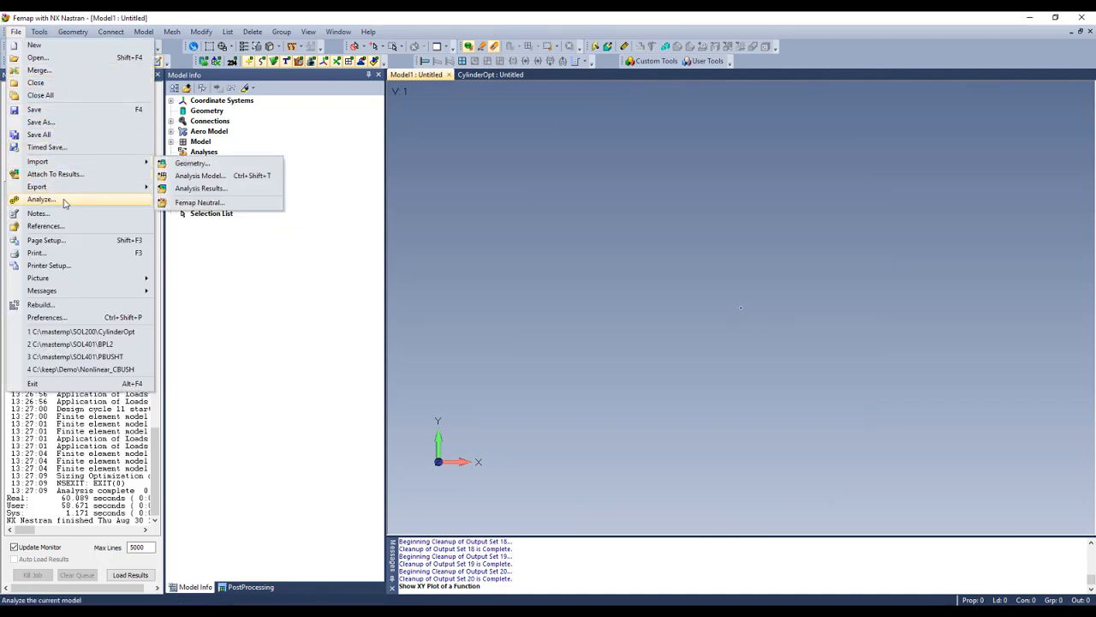
left_click(39, 70)
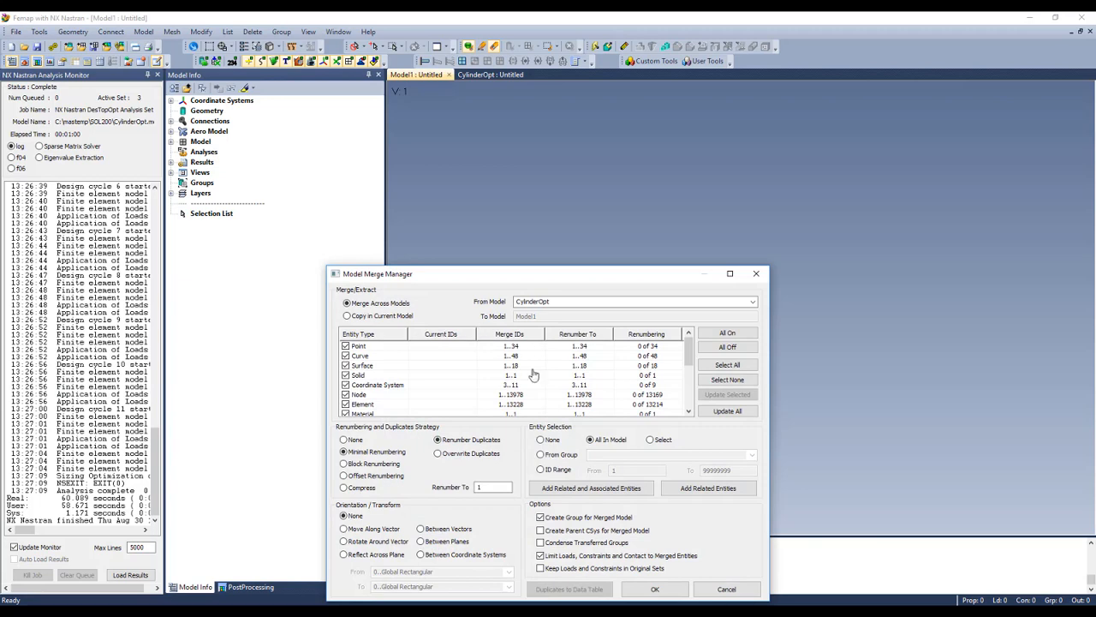
left_click(655, 589)
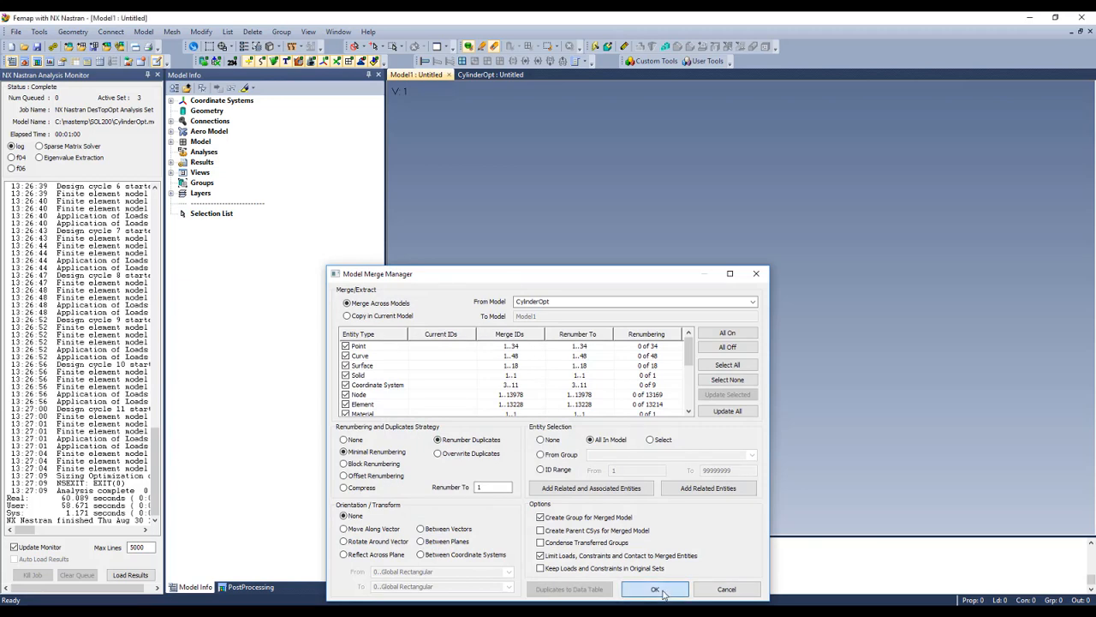
Step: Turn the model to show its top face, autoscale with Ctrl+A, and zoom in
middle_click_drag(657, 395, 665, 422)
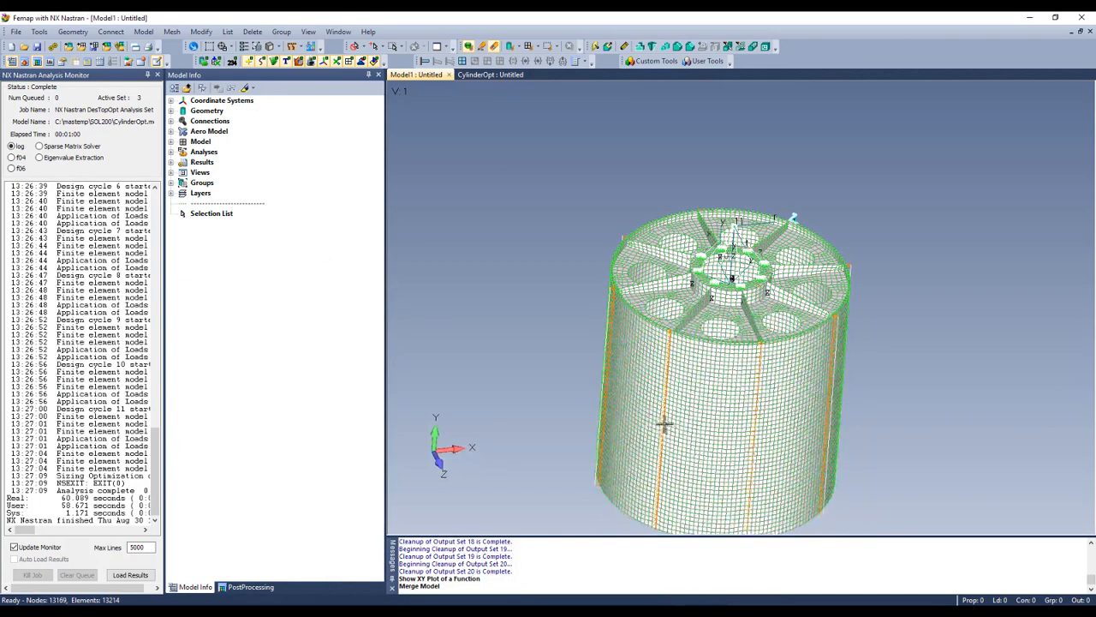
key("ctrl+a")
scroll(655, 377, "up", 3)
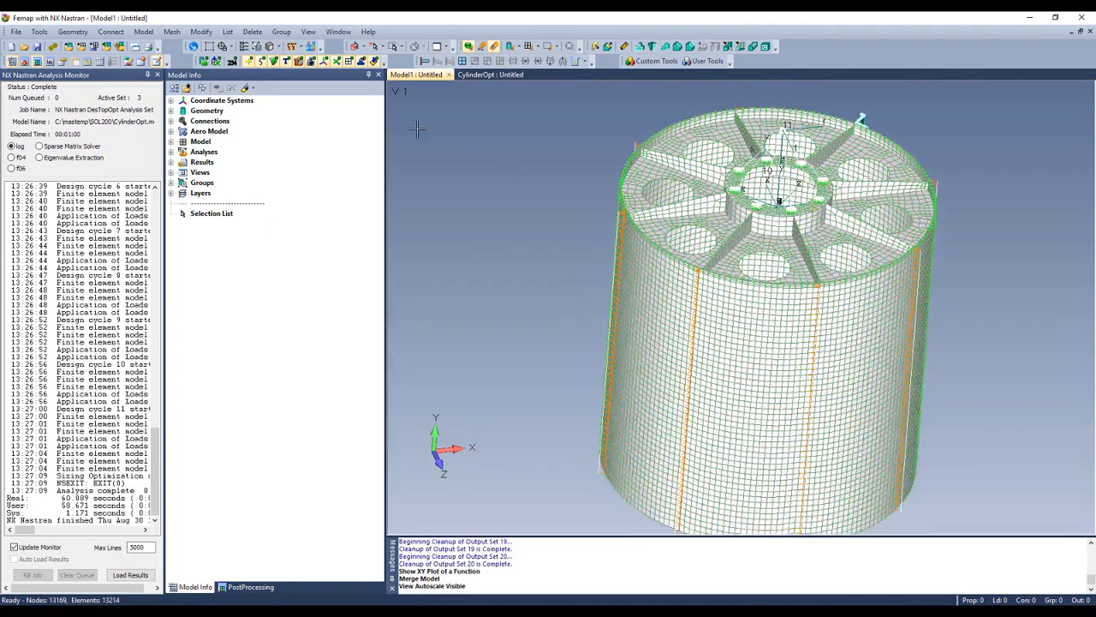
Step: Contour Plane Element Thickness as criteria on the model and fit it in view
left_click(313, 48)
left_click(446, 454)
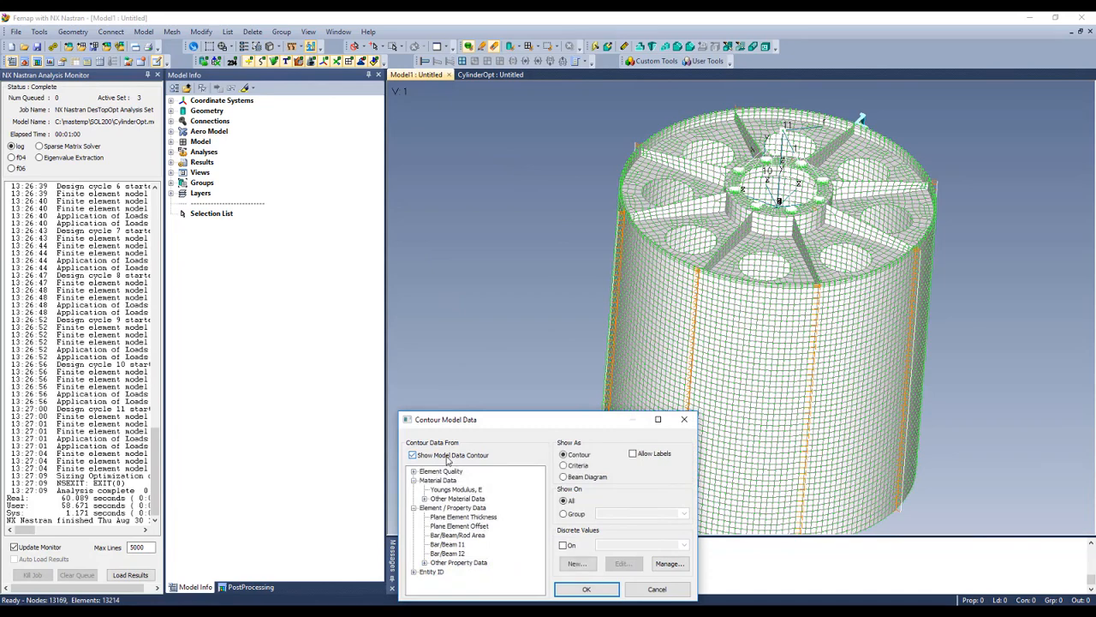
left_click(451, 517)
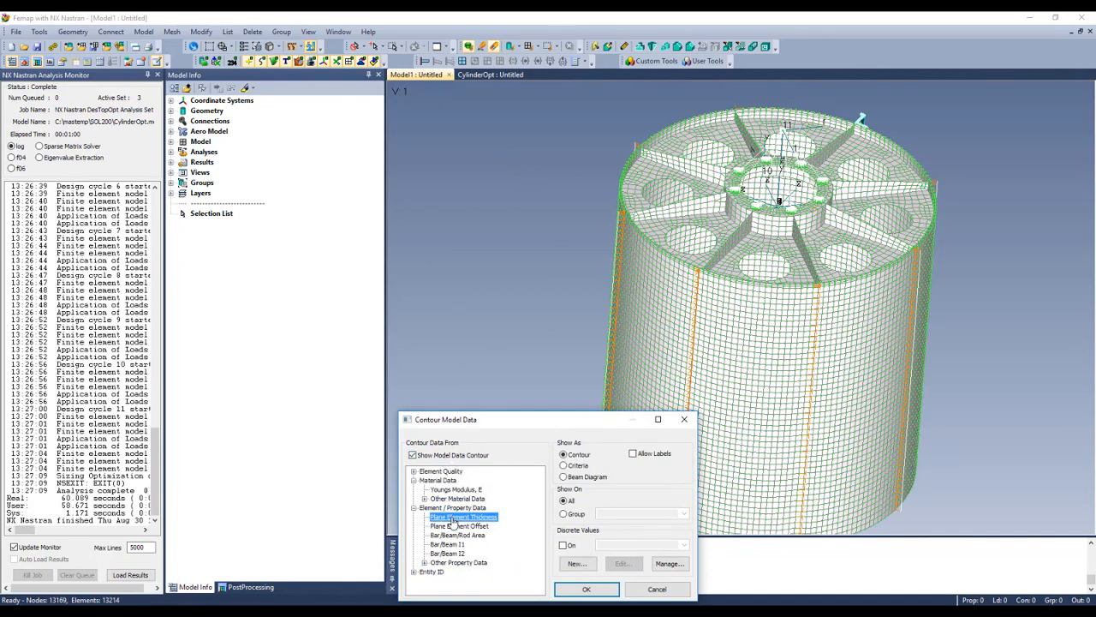
left_click(569, 467)
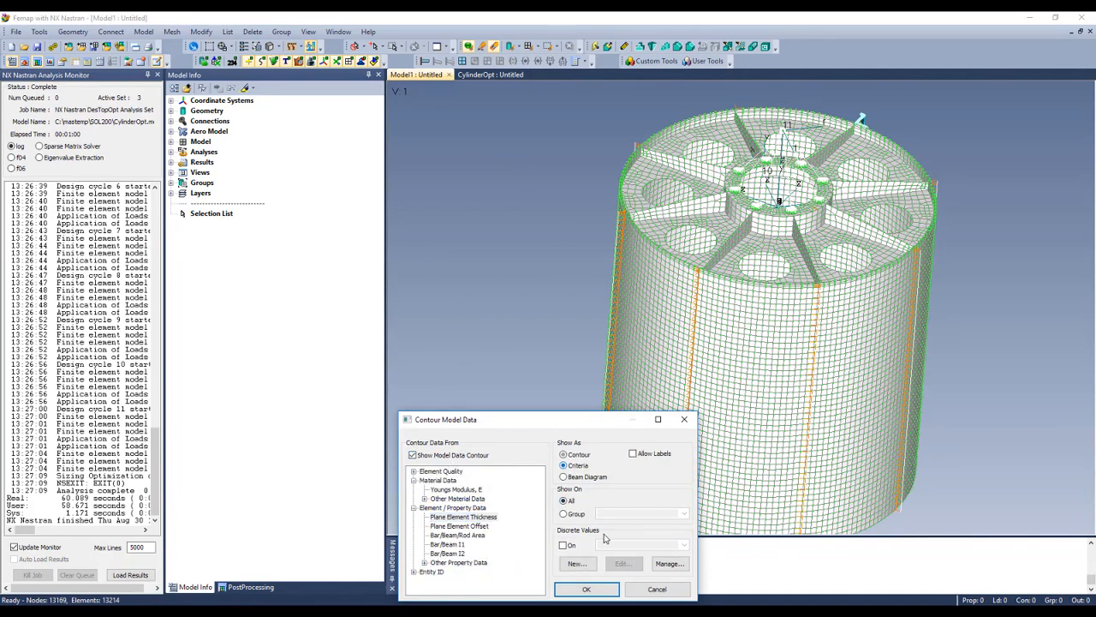
left_click(586, 591)
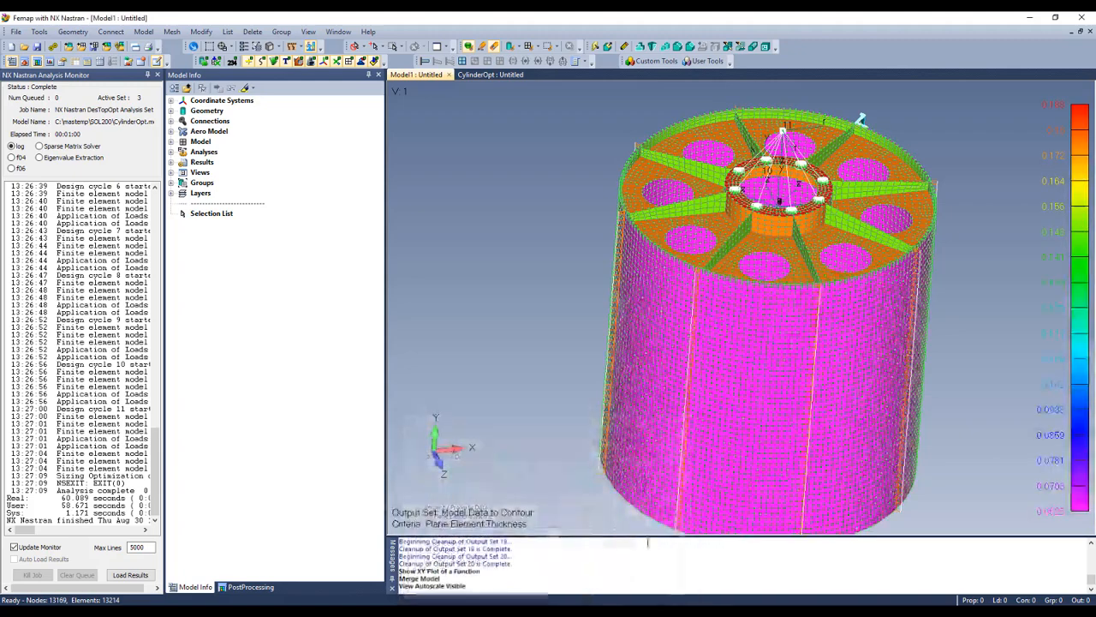
key("ctrl+a")
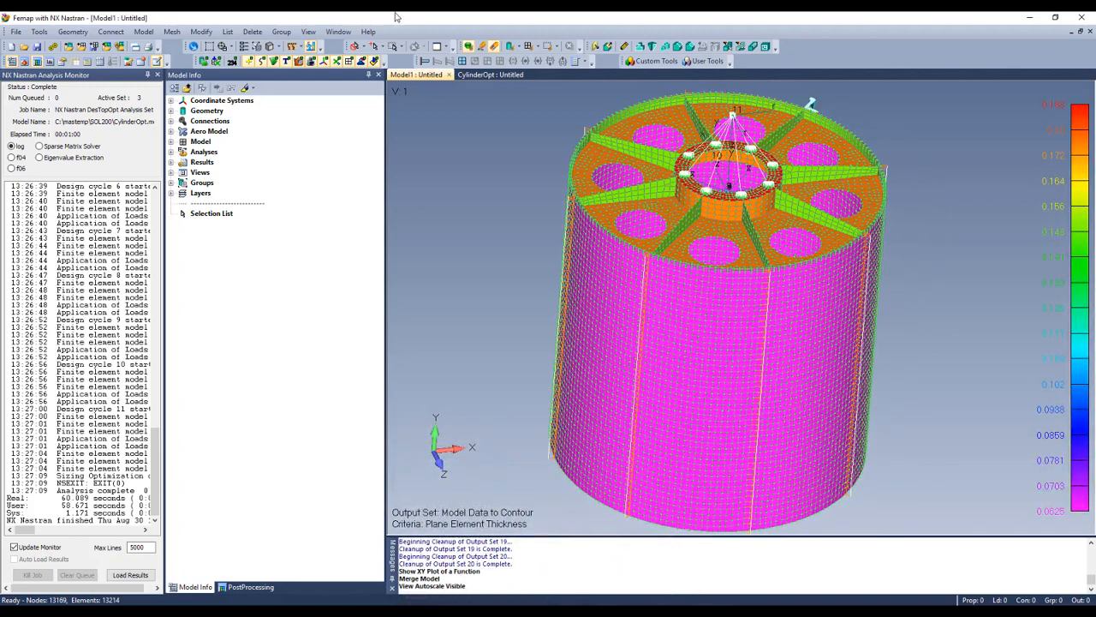
left_click(310, 50)
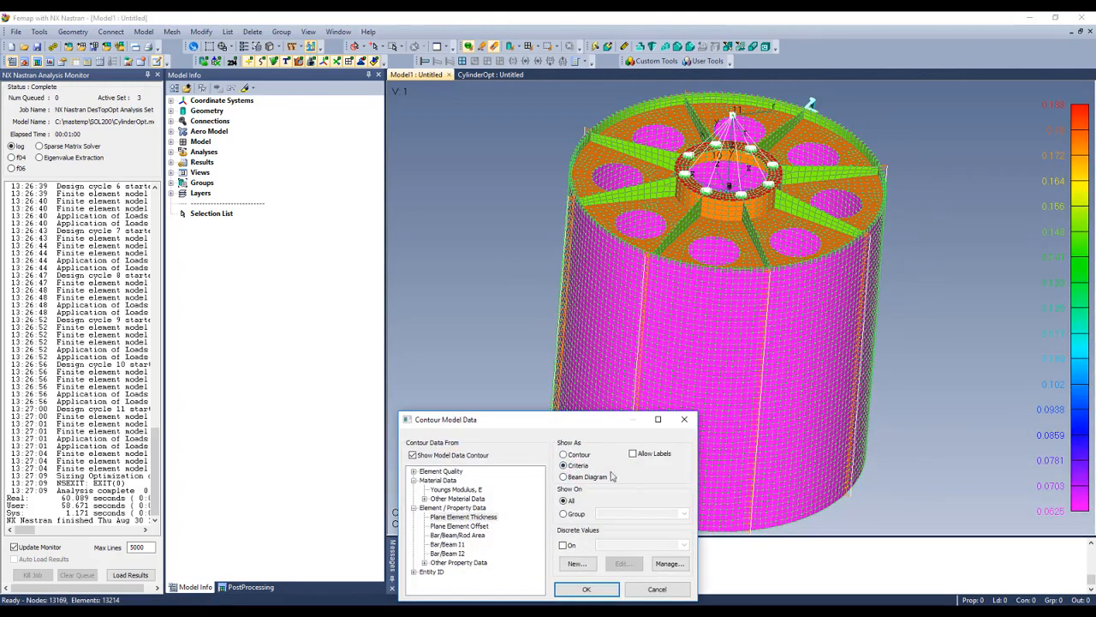
left_click(587, 590)
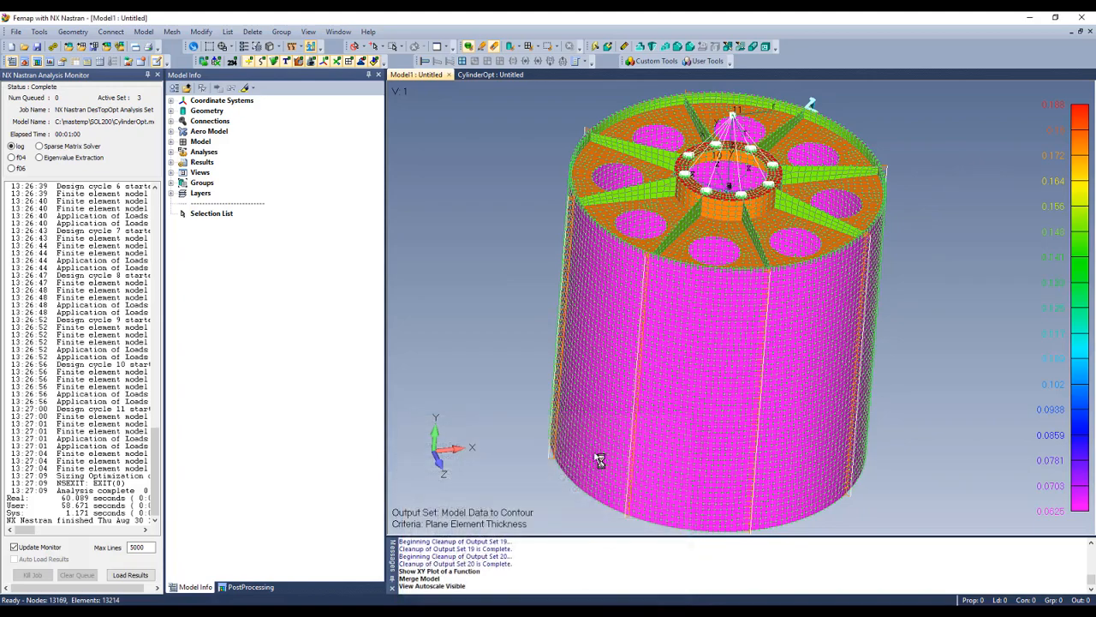
Step: Zoom into the top rim and draw shells in Thickness/Cross Section view style
left_click(209, 45)
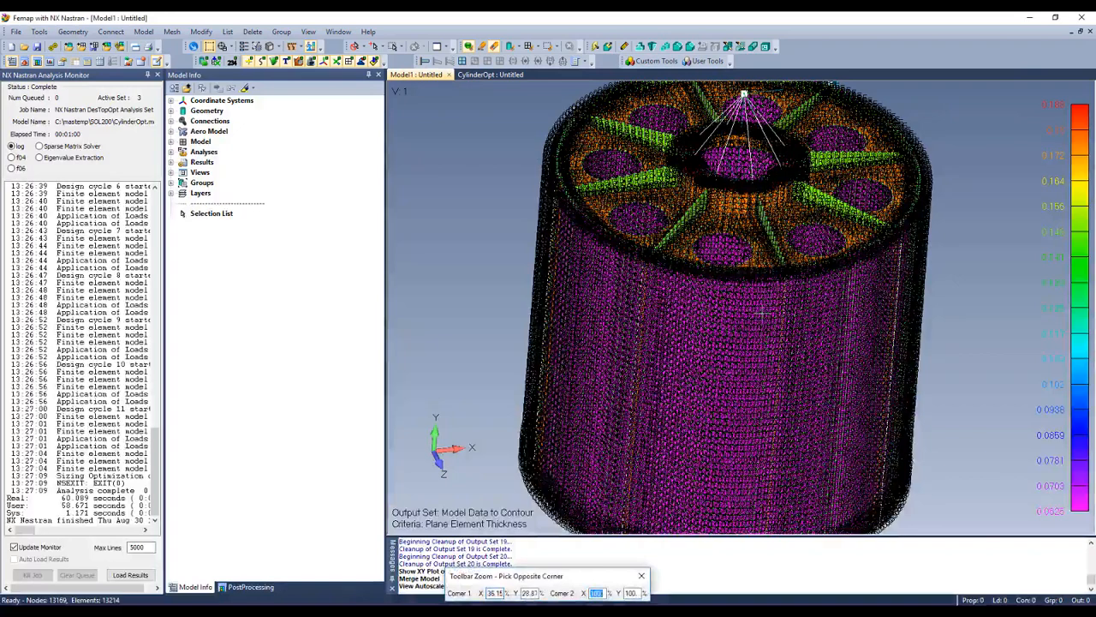
left_click(698, 292)
middle_click_drag(626, 284, 615, 283)
left_click(273, 46)
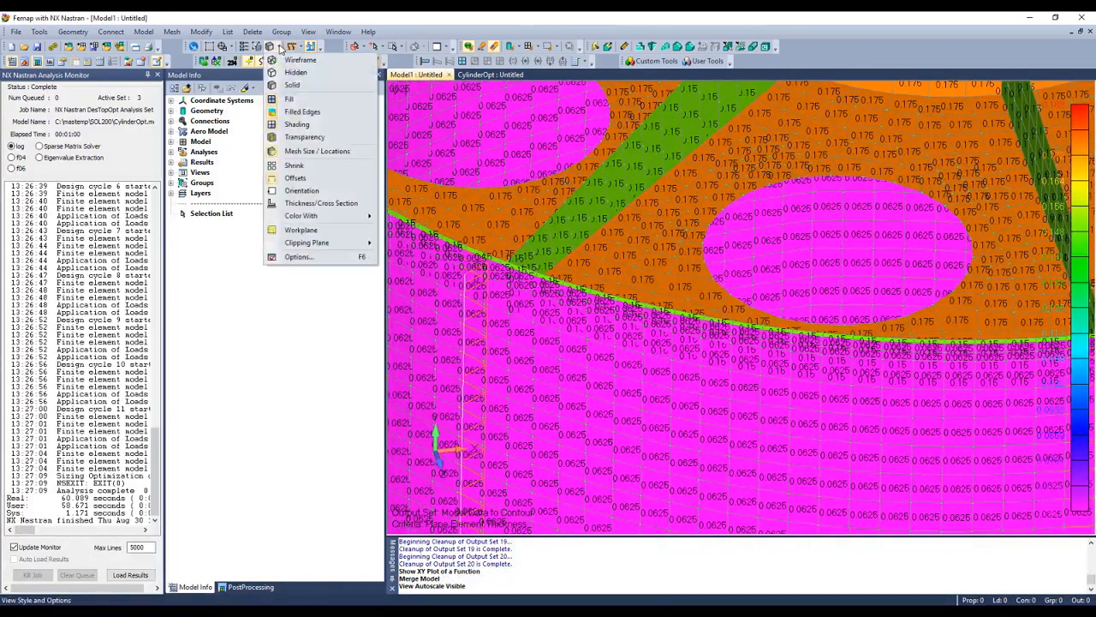
left_click(319, 203)
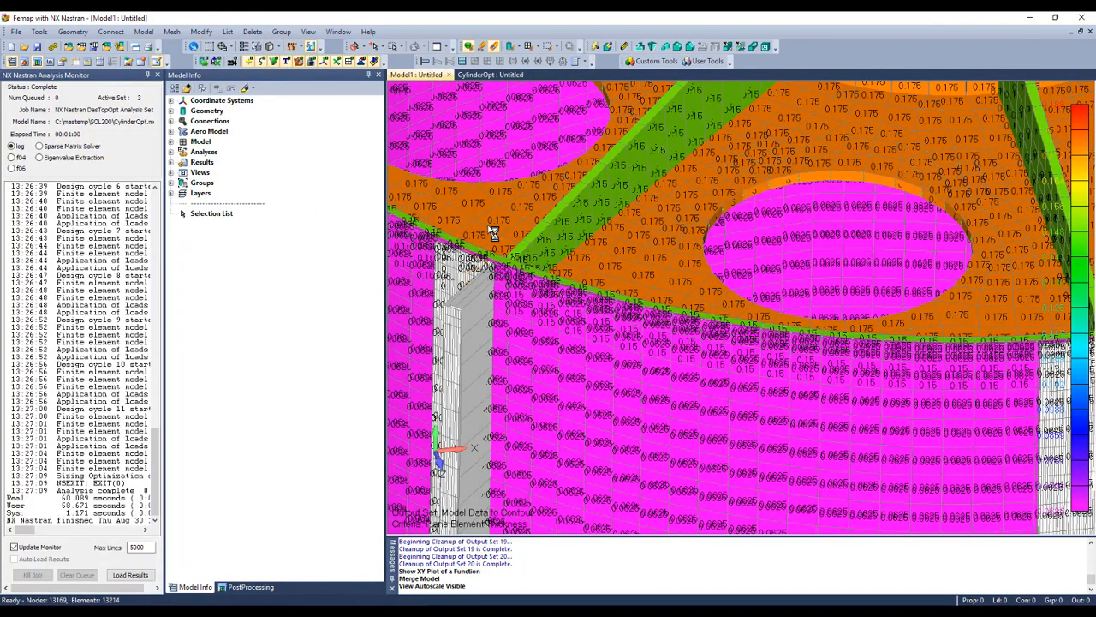
left_click(143, 31)
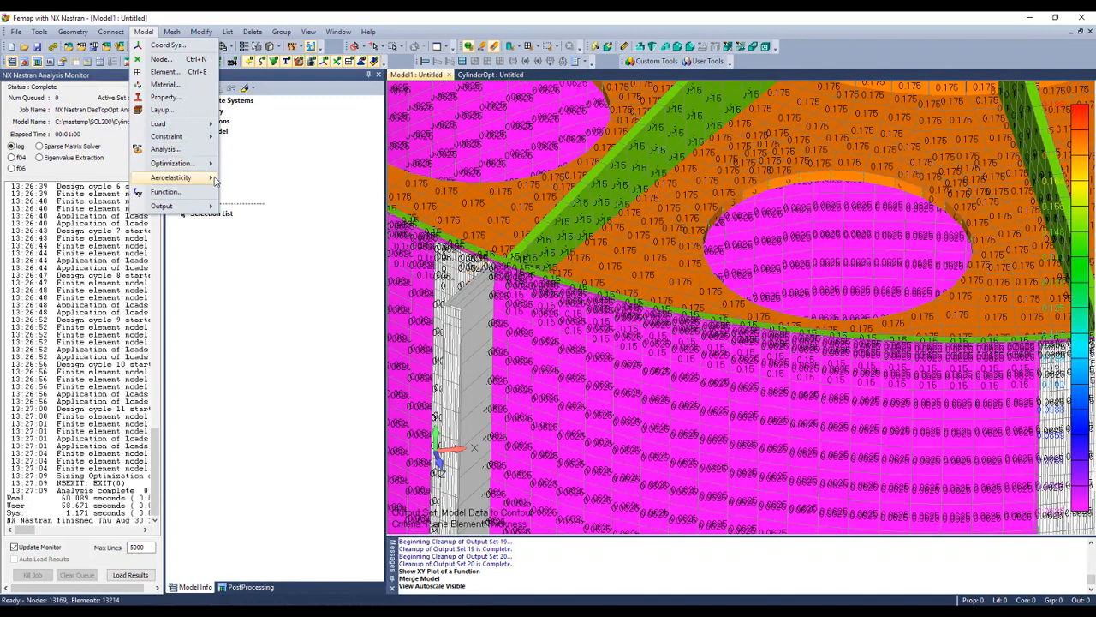
Step: Start Update from Punch and browse to the C:\mastemp folder
mouse_move(197, 163)
left_click(314, 204)
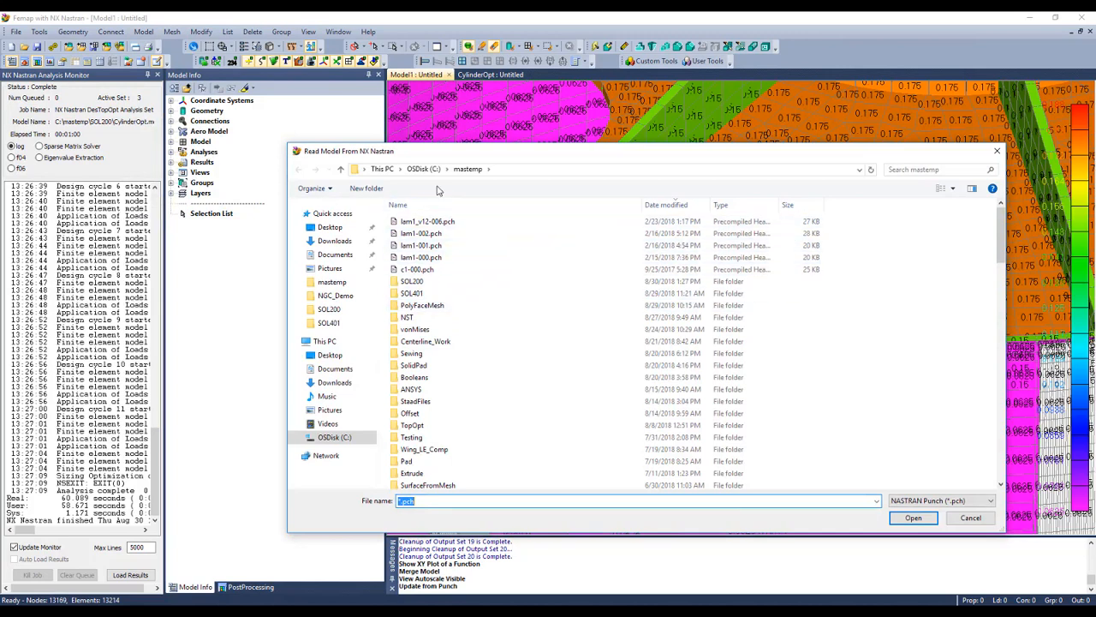
left_click(424, 169)
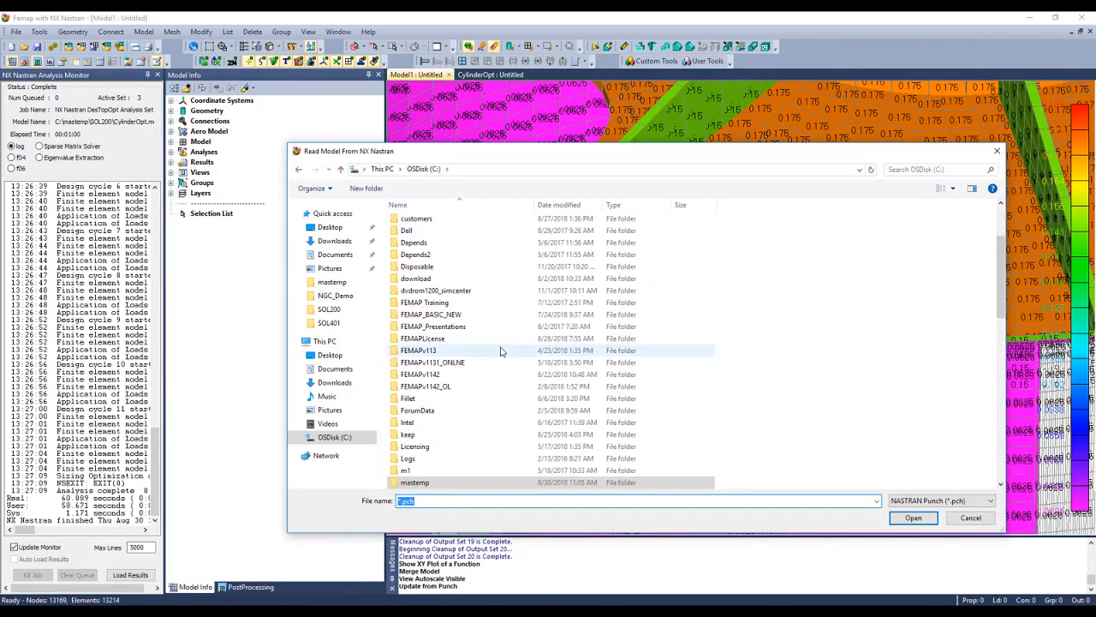
left_click(463, 435)
double_click(447, 484)
Step: In SOL200, sort files newest first and load thicknesses from cylinderopt-013.pch
scroll(451, 441, "down", 10)
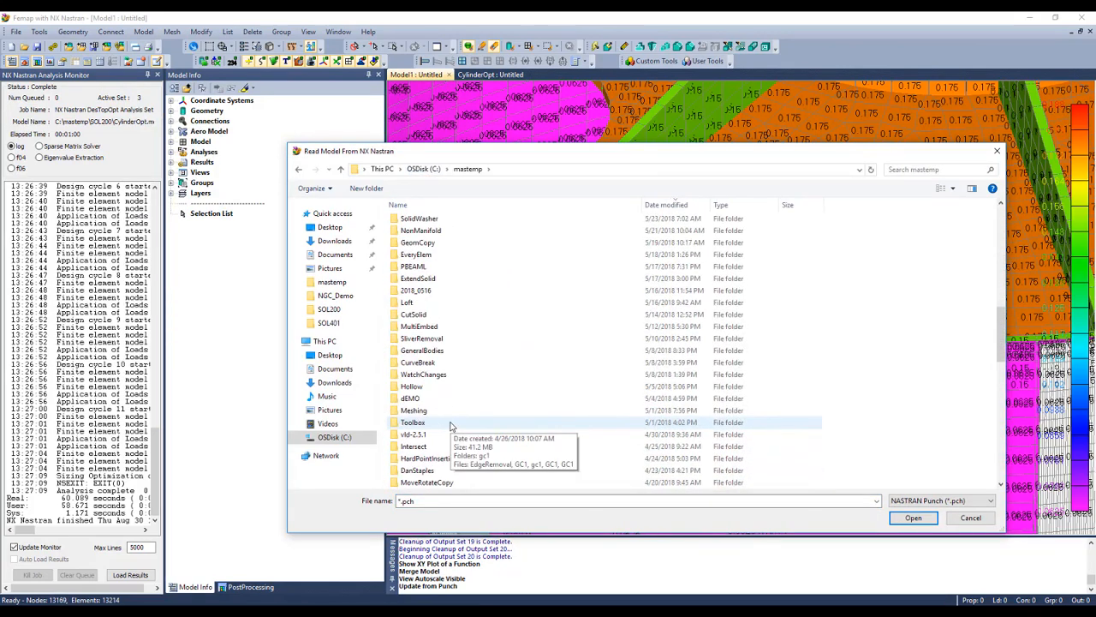
left_click(460, 206)
scroll(517, 418, "down", 8)
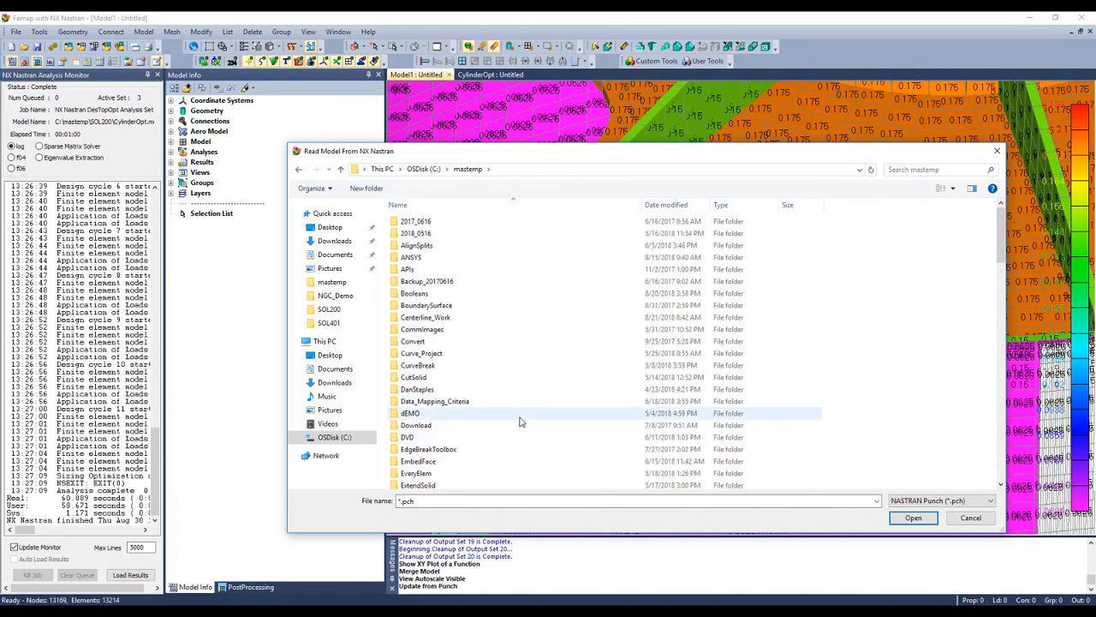
scroll(511, 411, "down", 12)
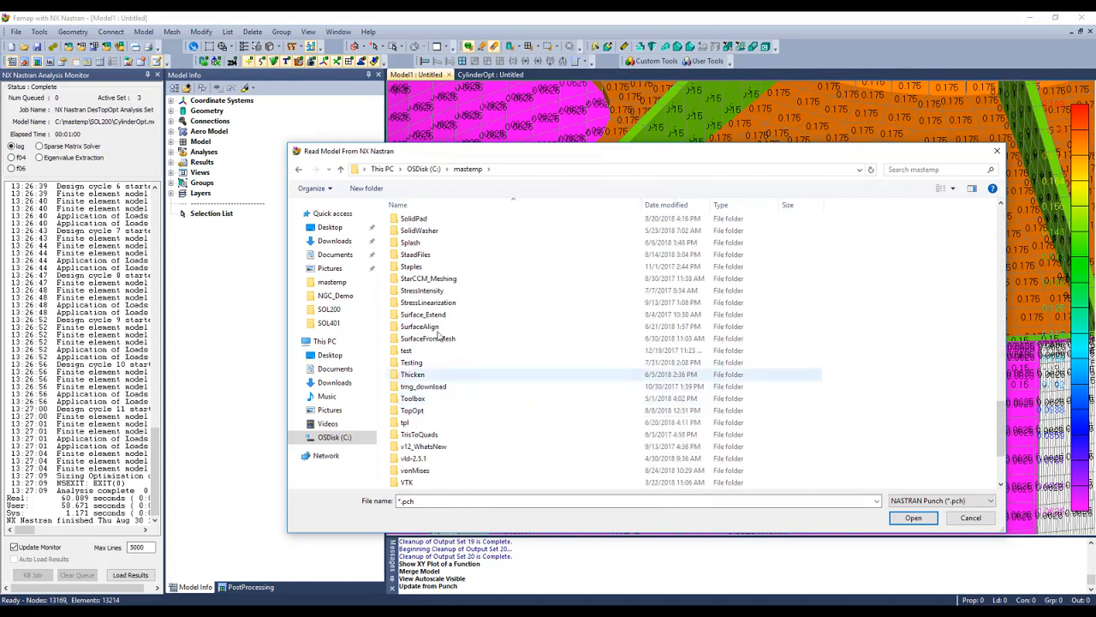
scroll(442, 297, "up", 2)
double_click(418, 222)
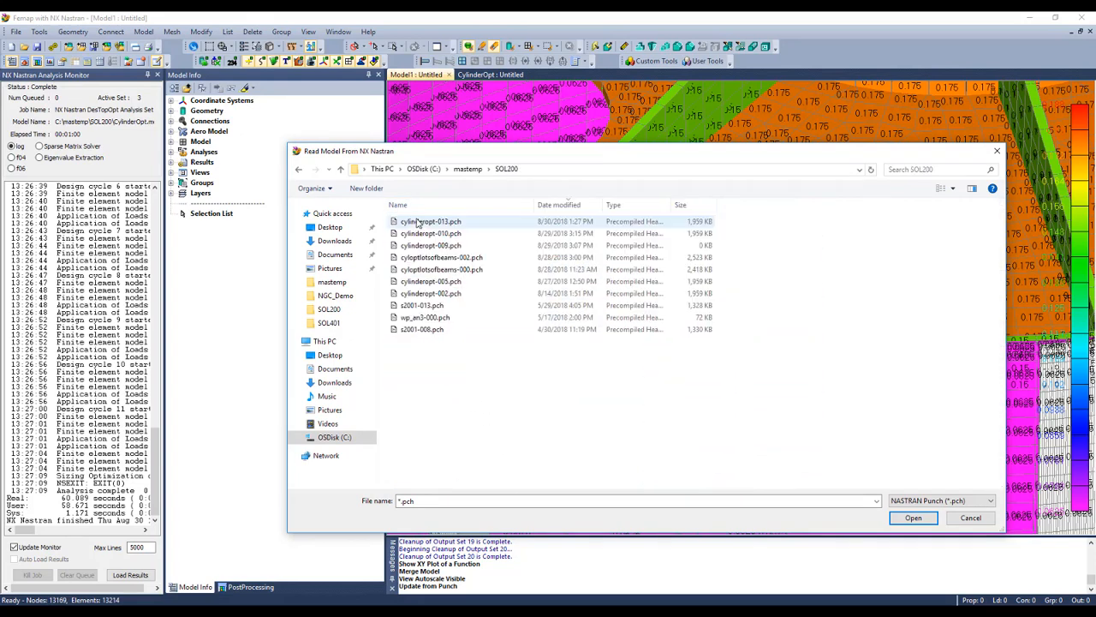
left_click(562, 206)
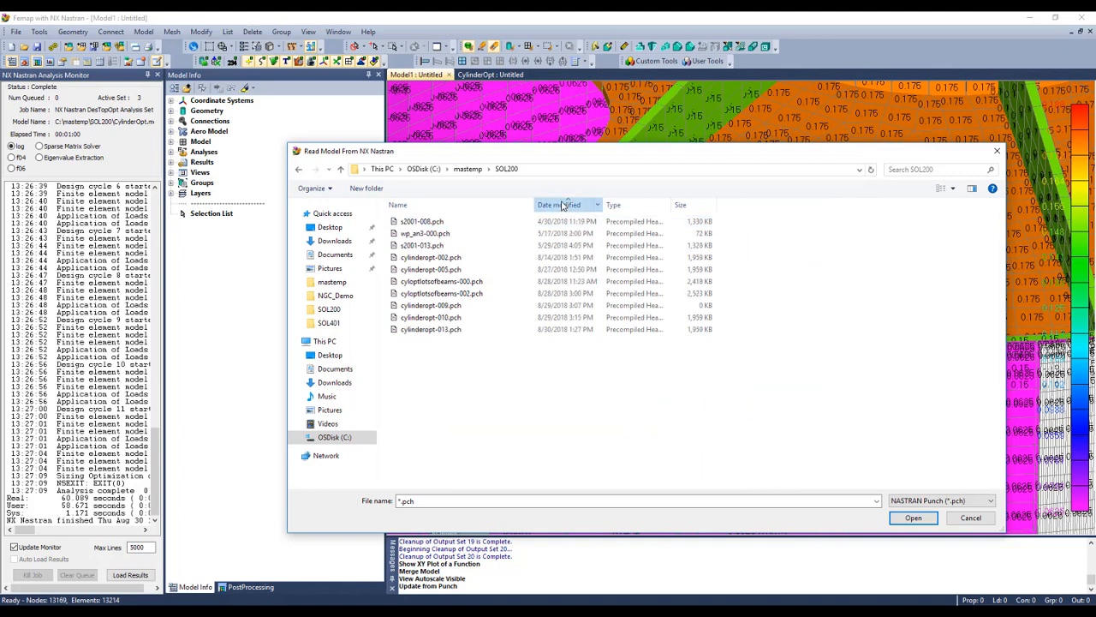
left_click(562, 206)
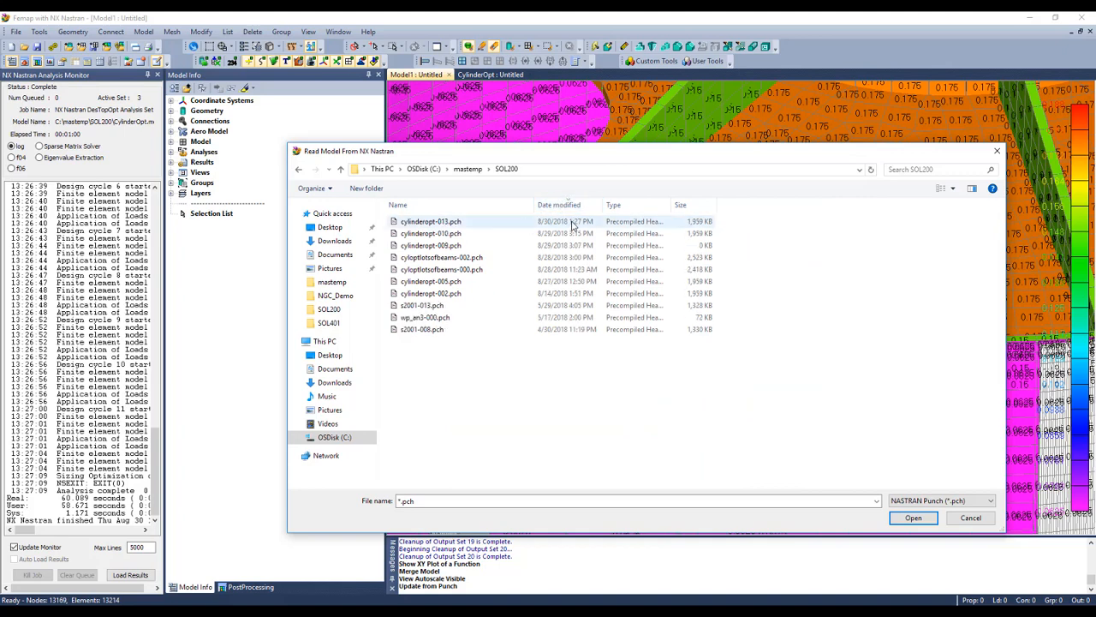
double_click(430, 221)
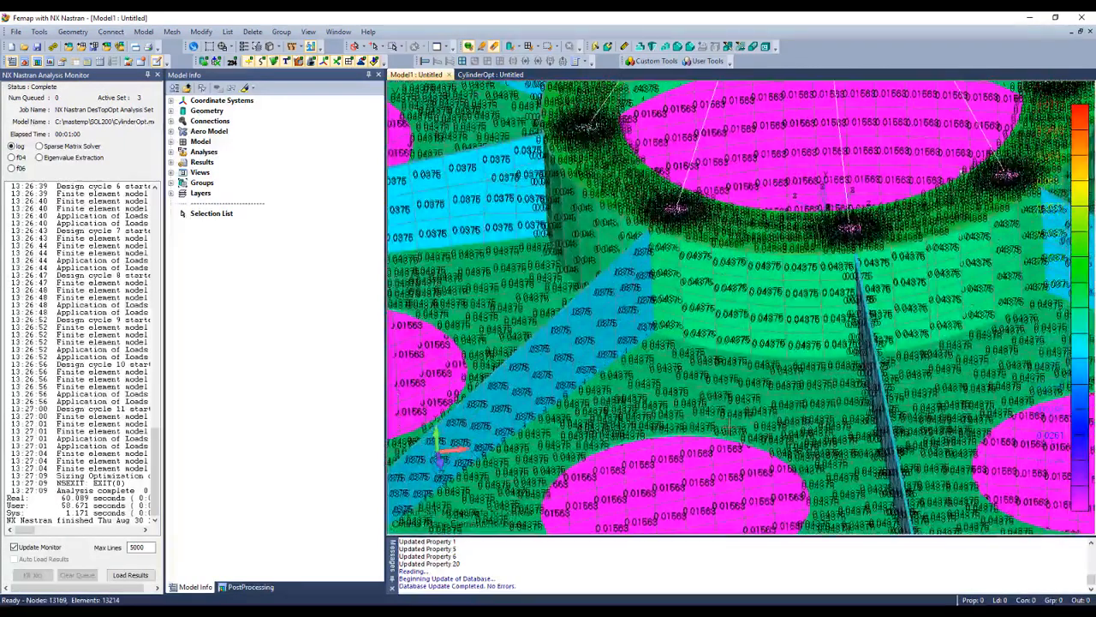
Step: Re-run the Modes analysis set from the Analyses list in Model Info
left_click(171, 151)
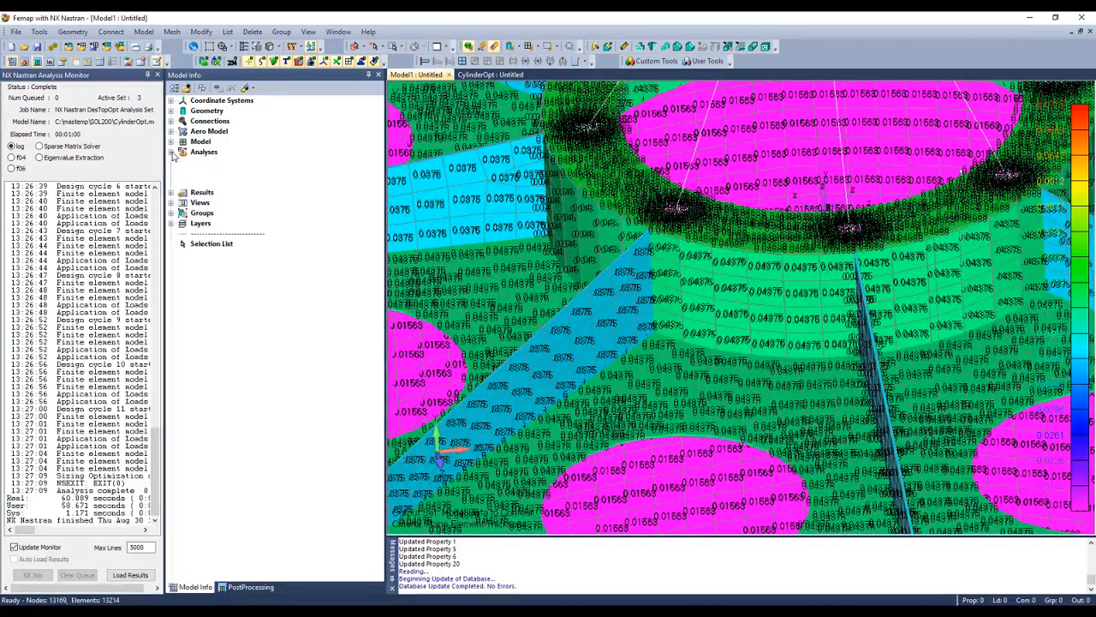
left_click(248, 173)
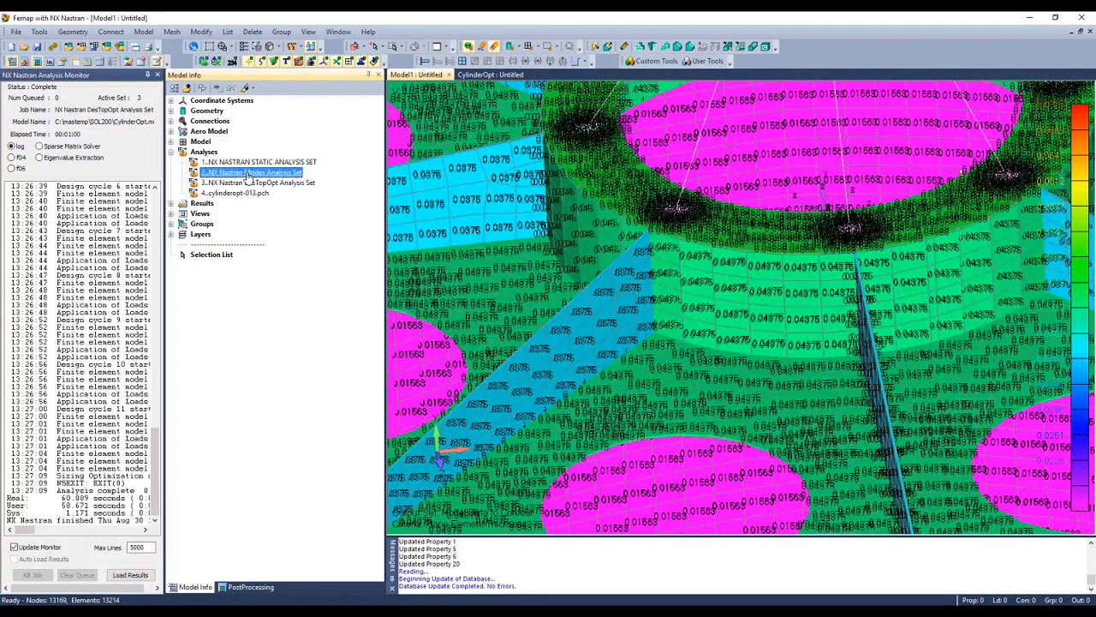
right_click(248, 174)
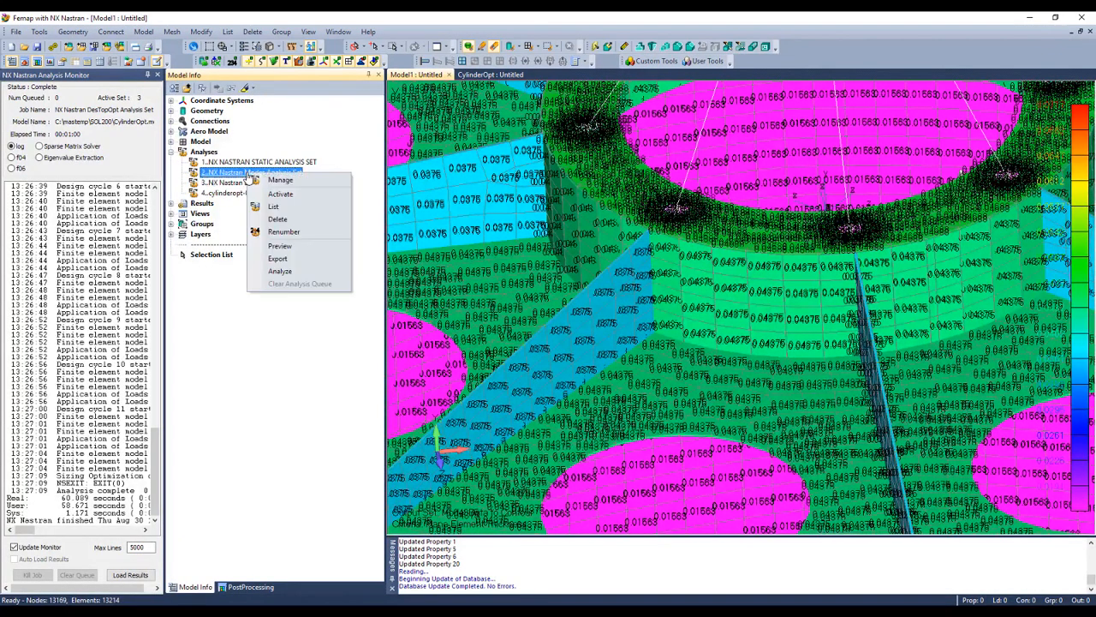
left_click(280, 272)
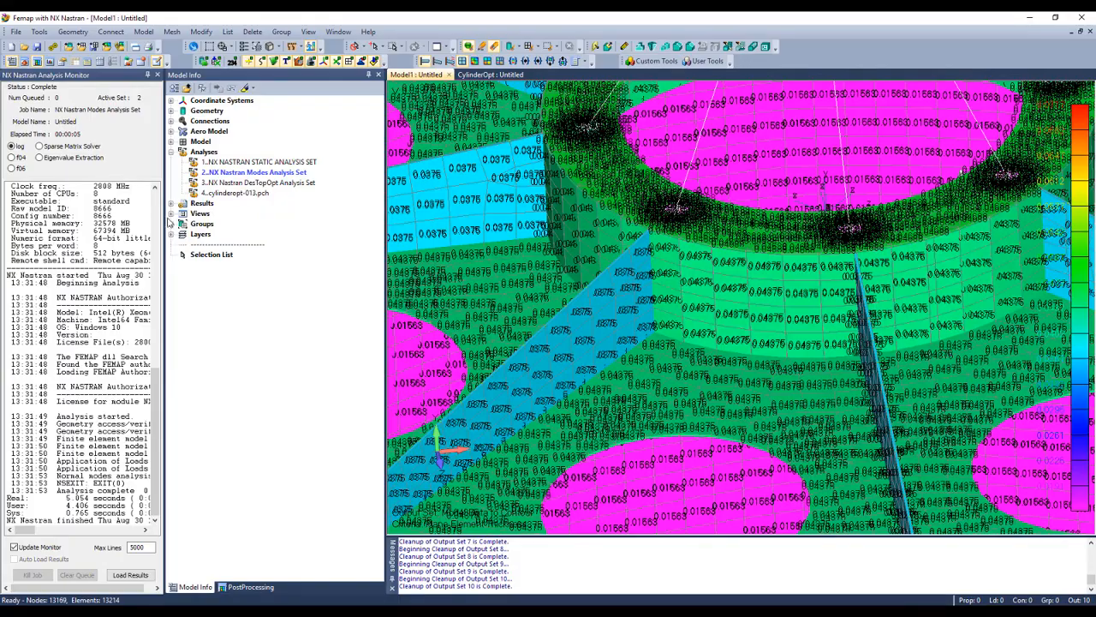
Step: Select the Mode 1 result (49.85056 Hz) and redisplay the plate thickness contour, rotated to view the top
left_click(171, 203)
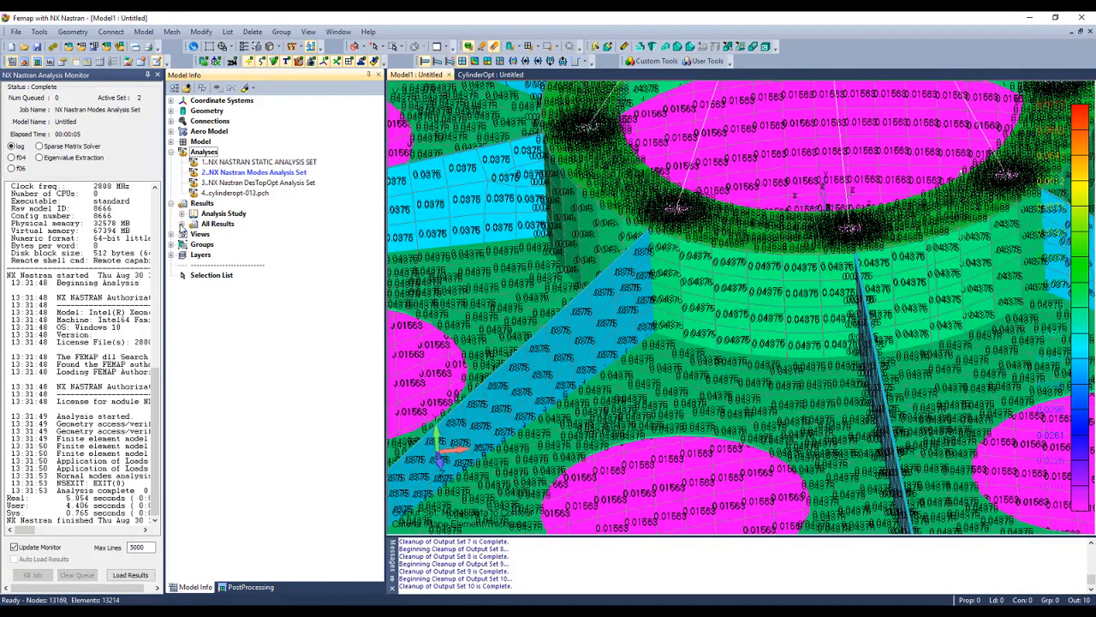
left_click(182, 224)
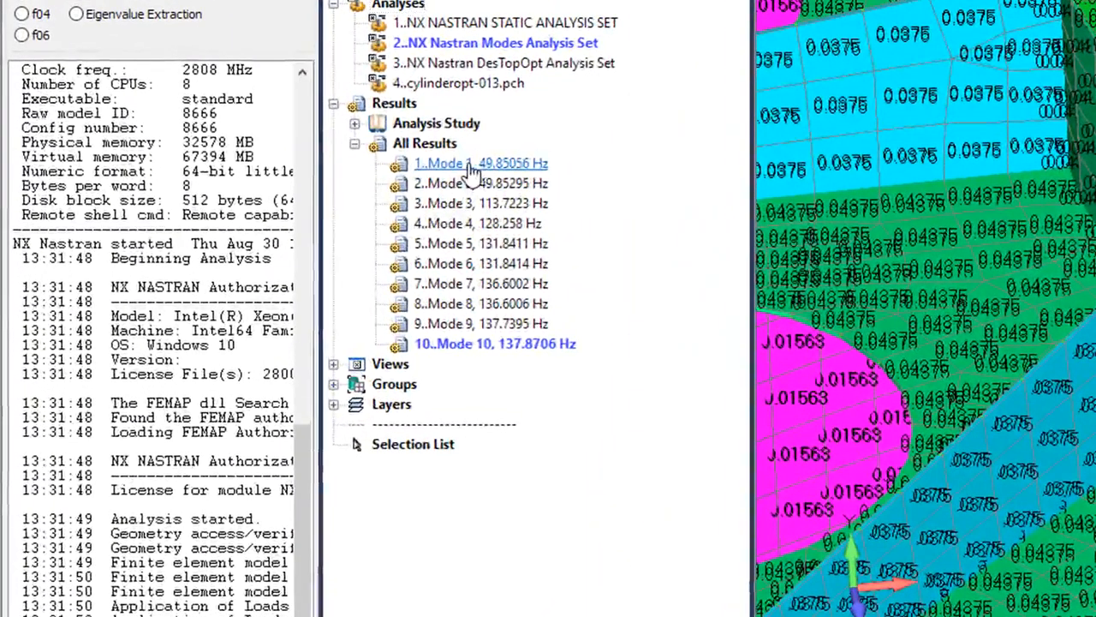
left_click(470, 166)
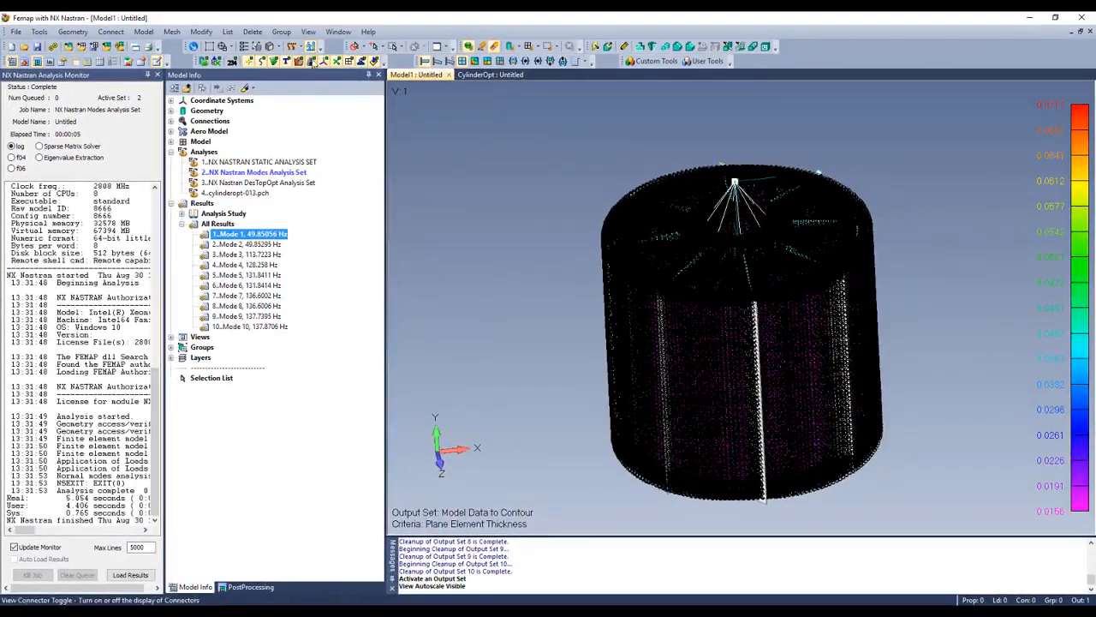
left_click(313, 47)
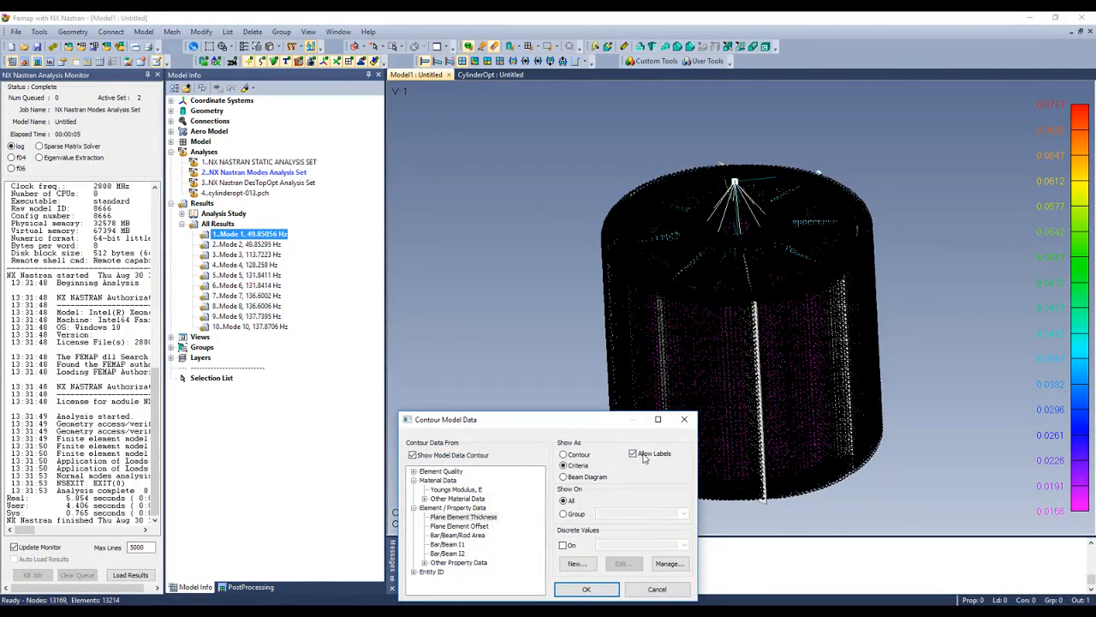
left_click(586, 589)
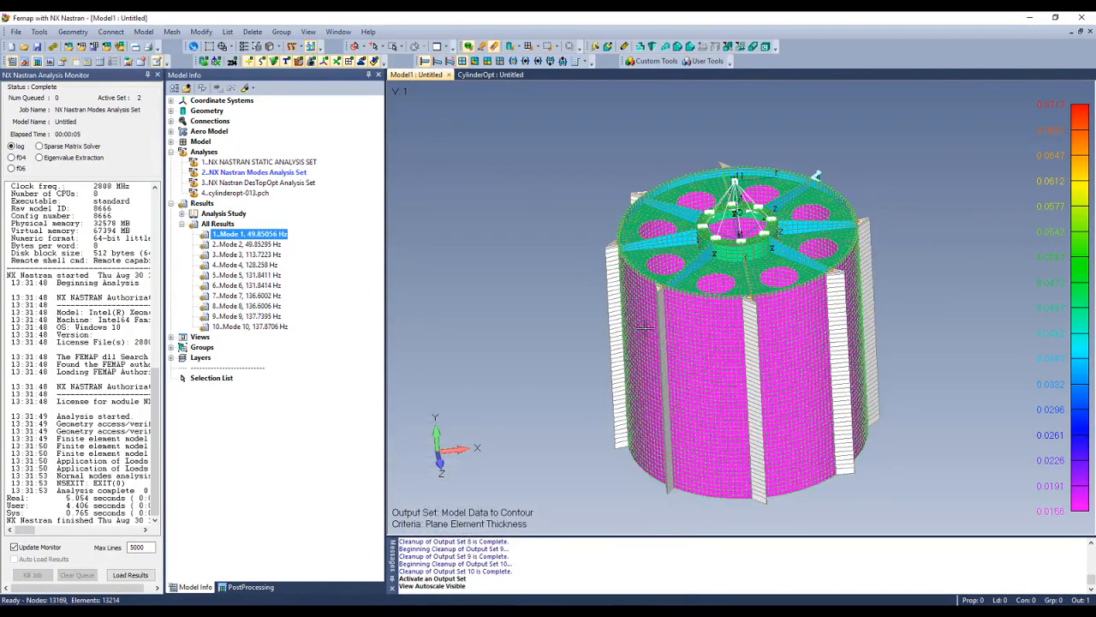
middle_click_drag(645, 328, 730, 331)
scroll(728, 331, "up", 3)
middle_click_drag(724, 281, 724, 225)
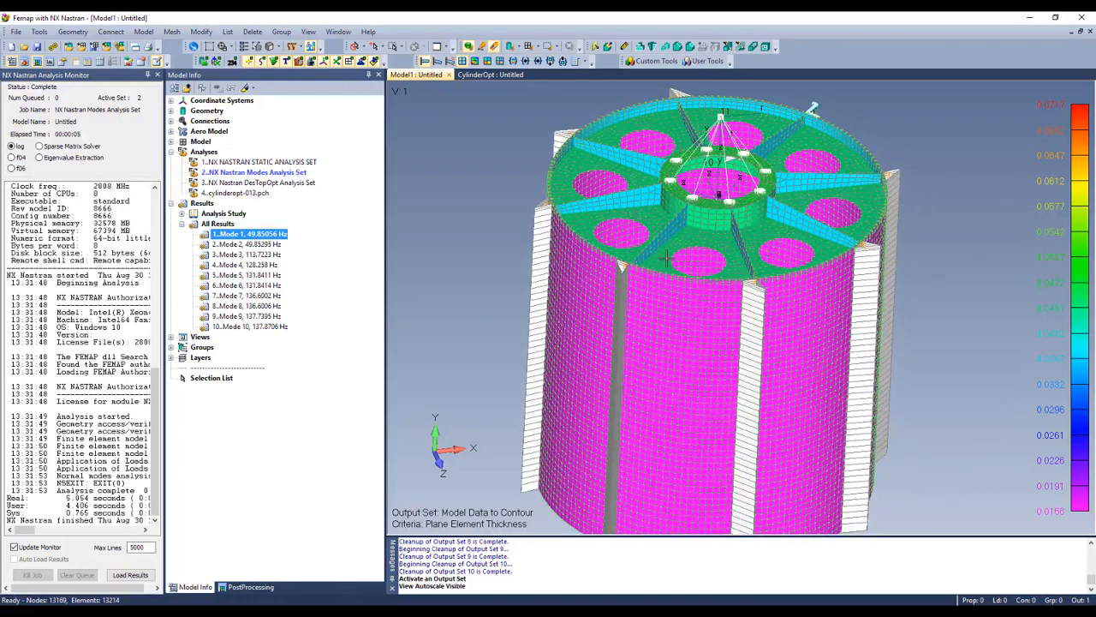